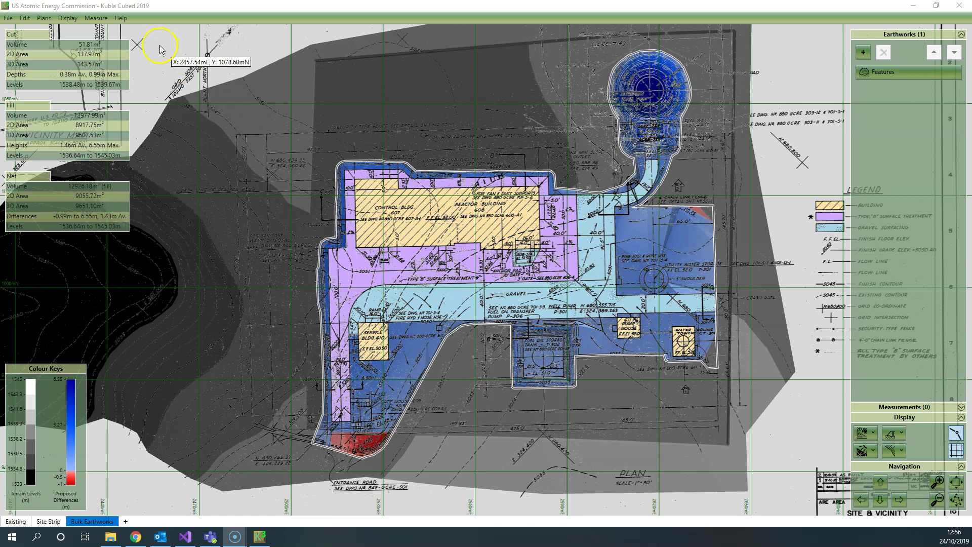
- Check Kubla Cubed 2019's version in the About box, then expand the empty Measurements list
{"action": "left_click", "coordinate": [121, 19]}
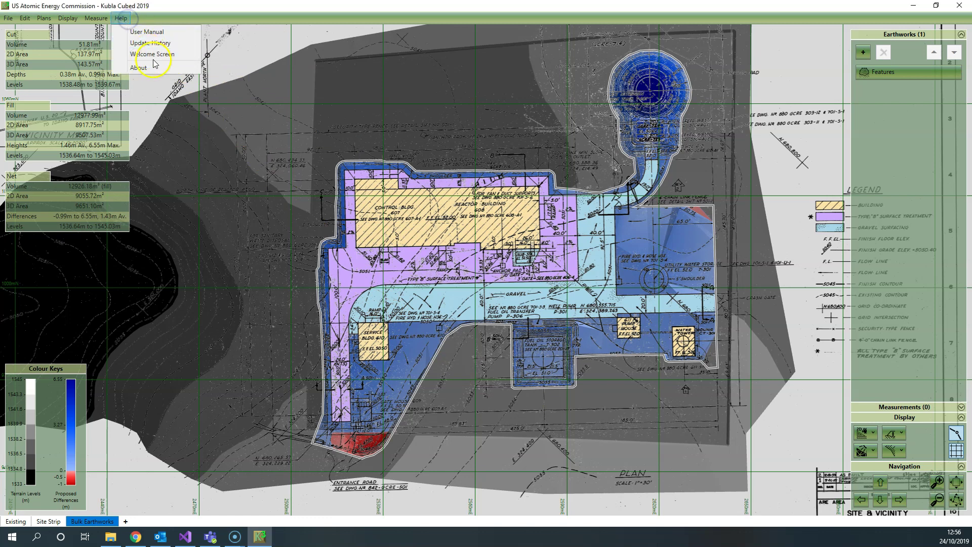
{"action": "left_click", "coordinate": [154, 67]}
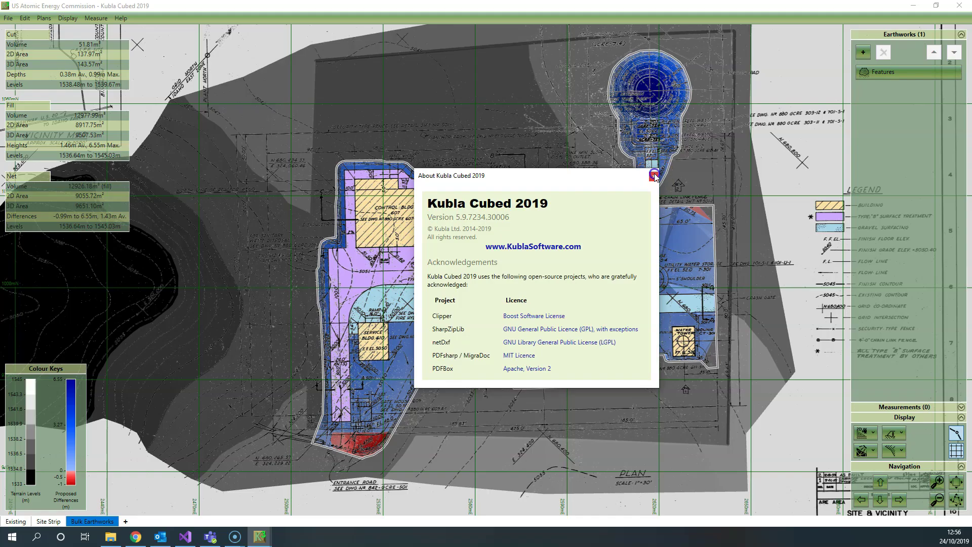
{"action": "left_click", "coordinate": [807, 43]}
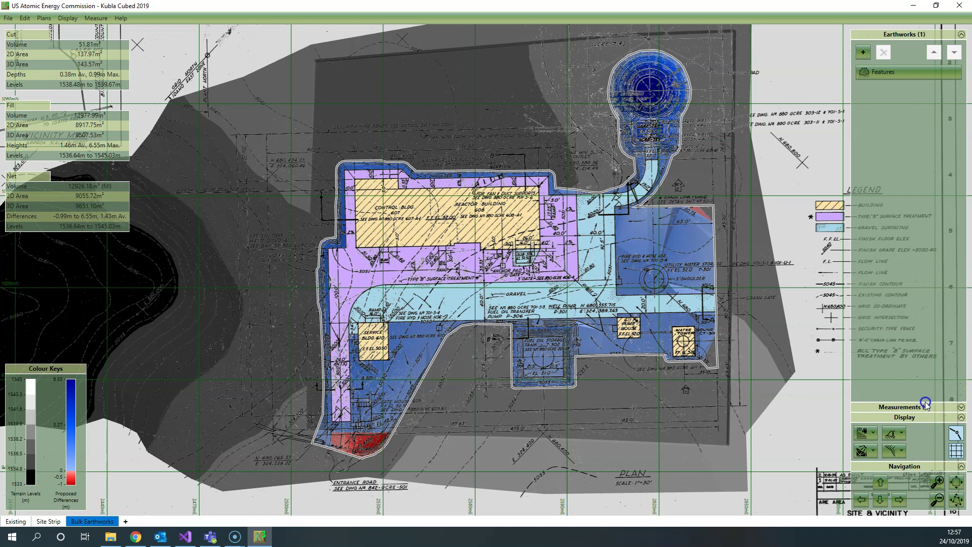
{"action": "left_click", "coordinate": [923, 407]}
- Start a Cross Section measurement with points left and right of the round tank
{"action": "left_click", "coordinate": [863, 62]}
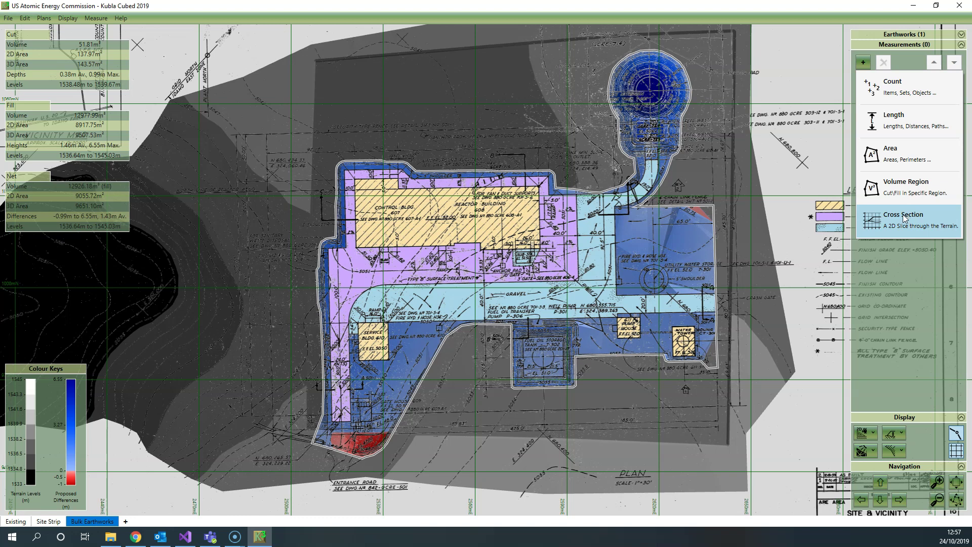
{"action": "left_click", "coordinate": [904, 217]}
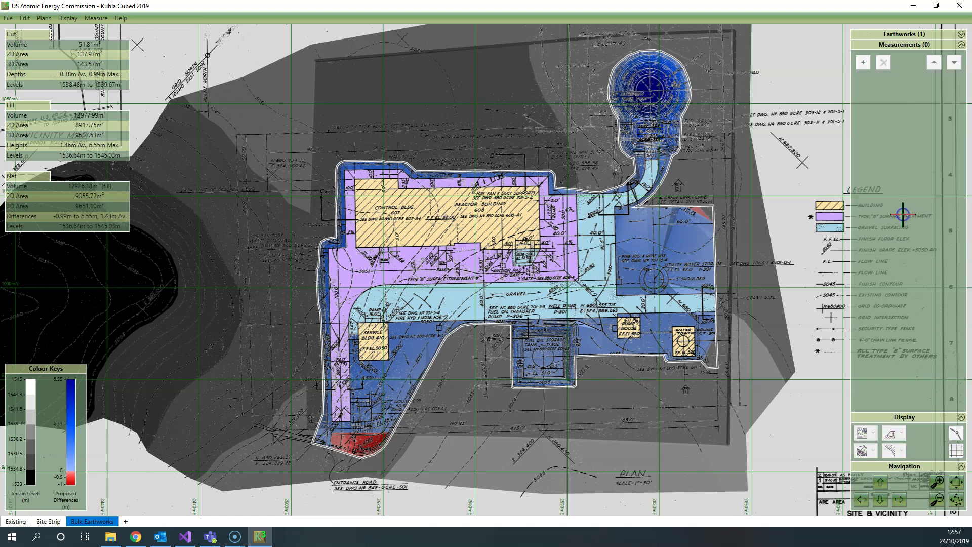
{"action": "left_click", "coordinate": [593, 84]}
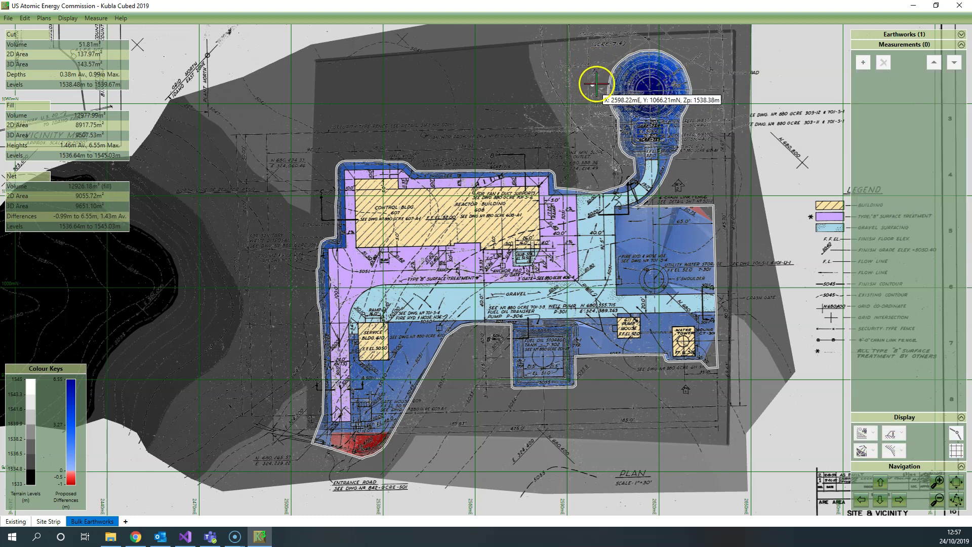
{"action": "left_click", "coordinate": [708, 86]}
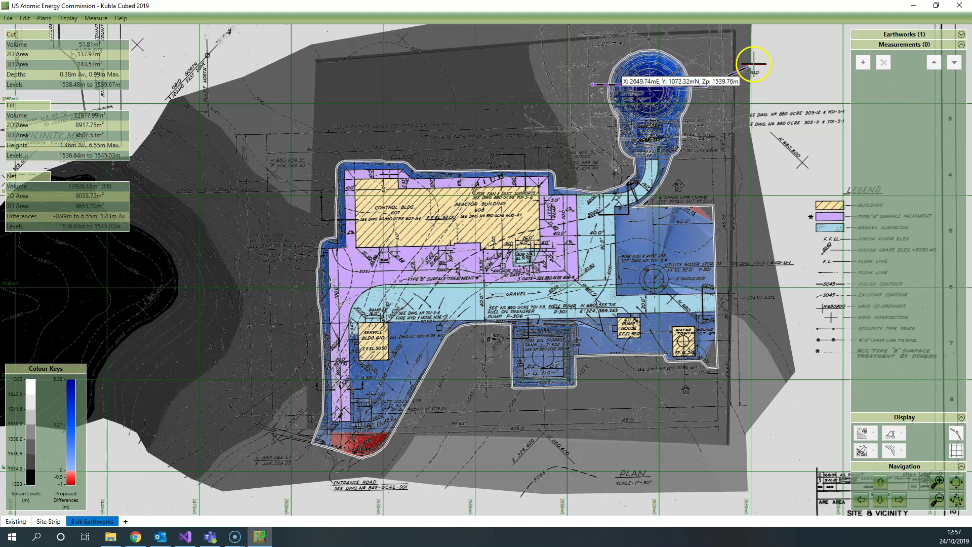
- Finish Section 1, then draw Section 2 from the tank outlet along the curved access road
{"action": "right_click", "coordinate": [762, 50]}
{"action": "left_click", "coordinate": [863, 61]}
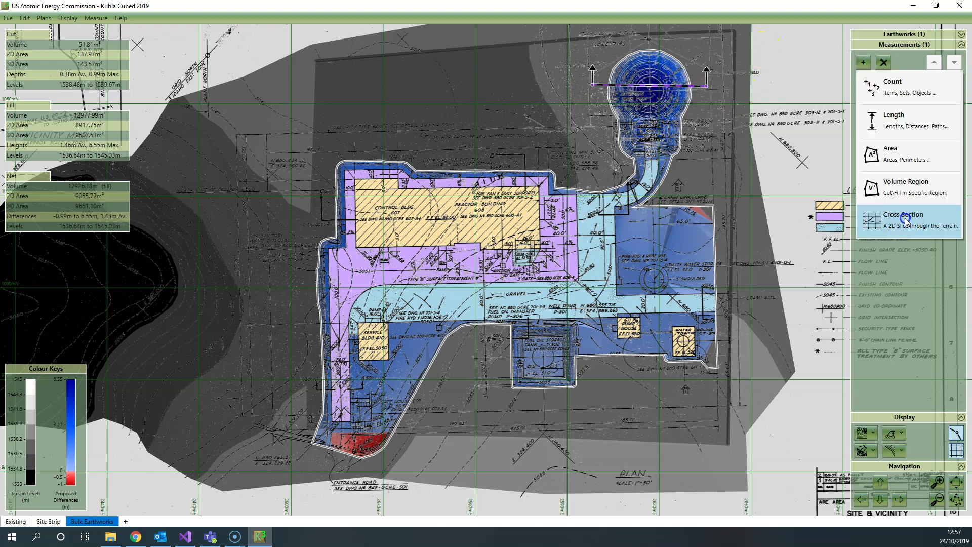
{"action": "left_click", "coordinate": [904, 218]}
{"action": "scroll", "coordinate": [650, 161], "scroll_direction": "up", "scroll_amount": 1}
{"action": "scroll", "coordinate": [650, 161], "scroll_direction": "up", "scroll_amount": 1}
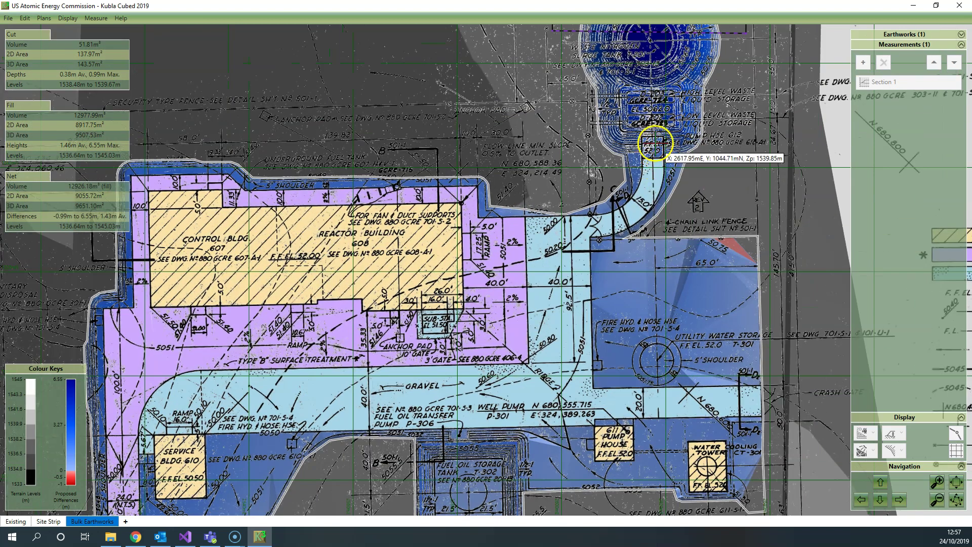
{"action": "left_click", "coordinate": [652, 140]}
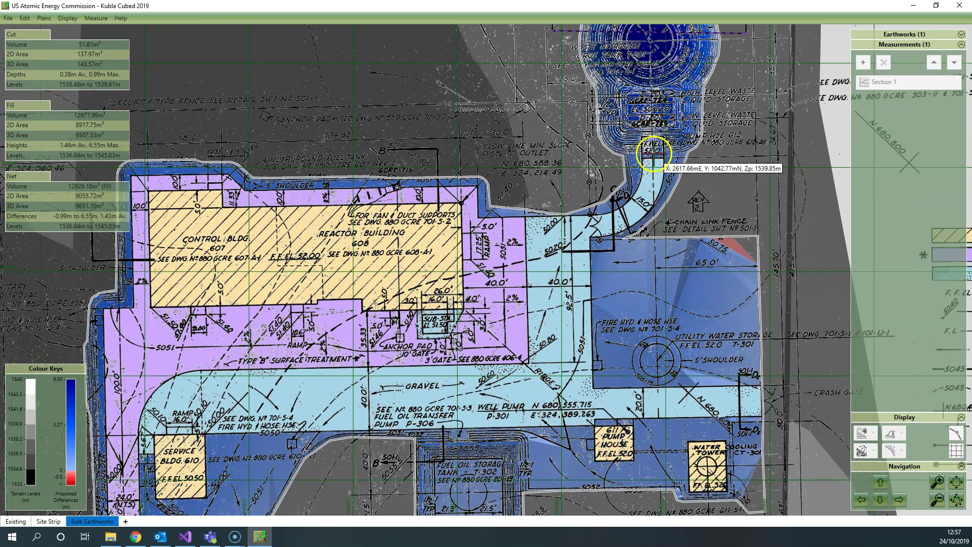
{"action": "left_click", "coordinate": [650, 181]}
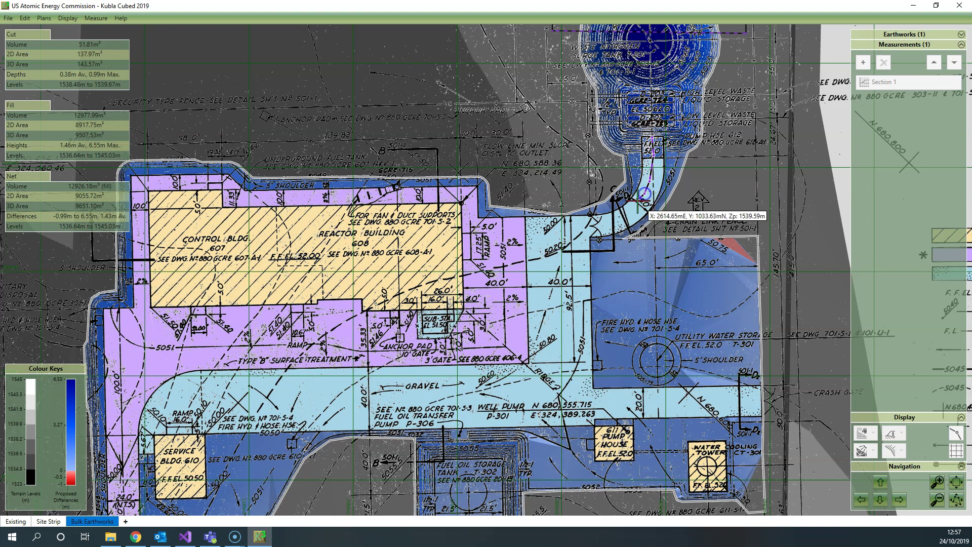
{"action": "left_click", "coordinate": [636, 197]}
{"action": "left_click", "coordinate": [620, 210]}
{"action": "left_click", "coordinate": [601, 216]}
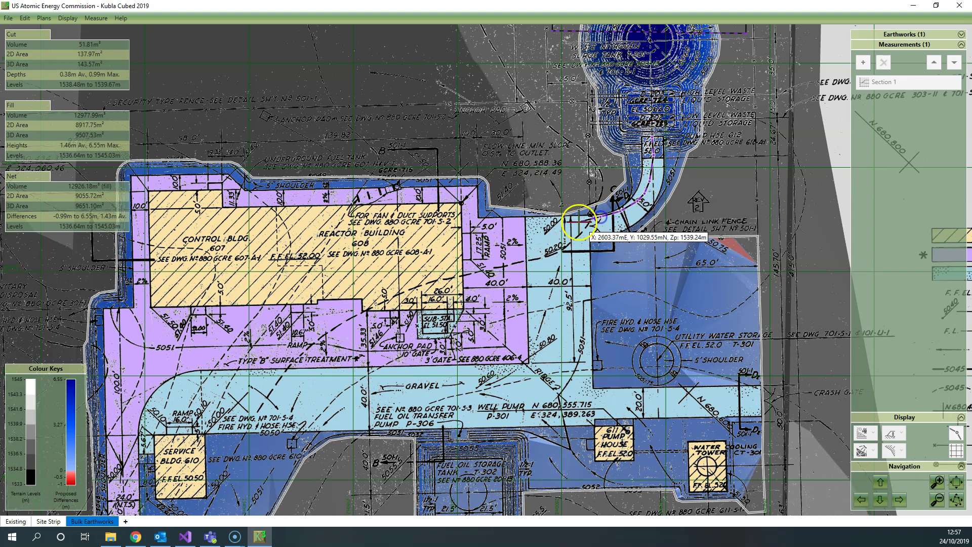
{"action": "left_click", "coordinate": [580, 221]}
{"action": "right_click", "coordinate": [599, 233]}
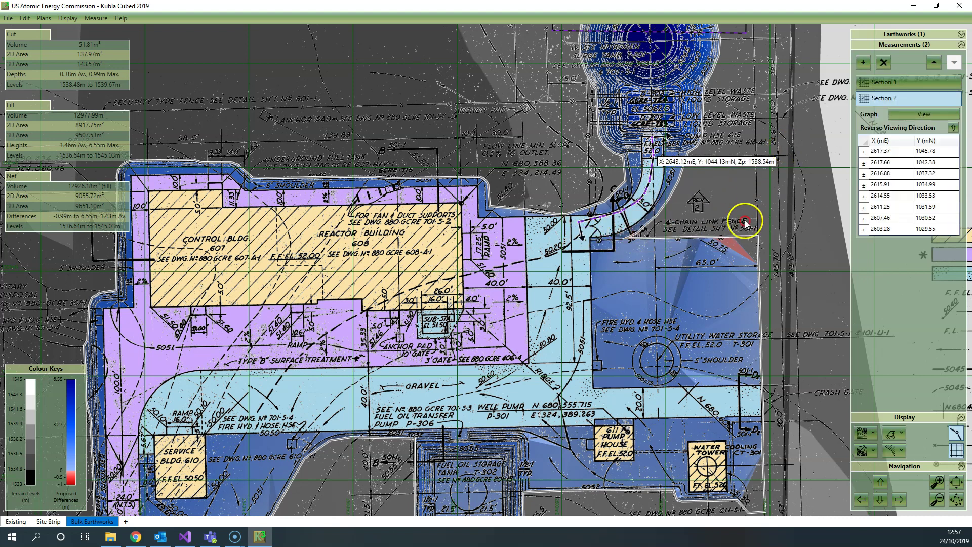
- Select Section 1 in Measurements and zoom in on it
{"action": "left_click", "coordinate": [913, 84]}
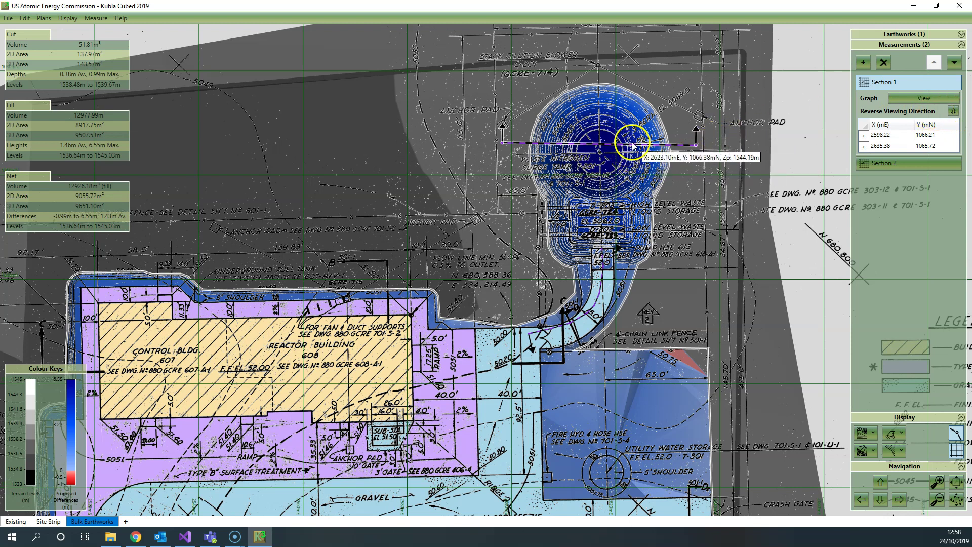
{"action": "scroll", "coordinate": [634, 147], "scroll_direction": "up", "scroll_amount": 1}
{"action": "scroll", "coordinate": [634, 146], "scroll_direction": "up", "scroll_amount": 1}
{"action": "scroll", "coordinate": [629, 162], "scroll_direction": "up", "scroll_amount": 1}
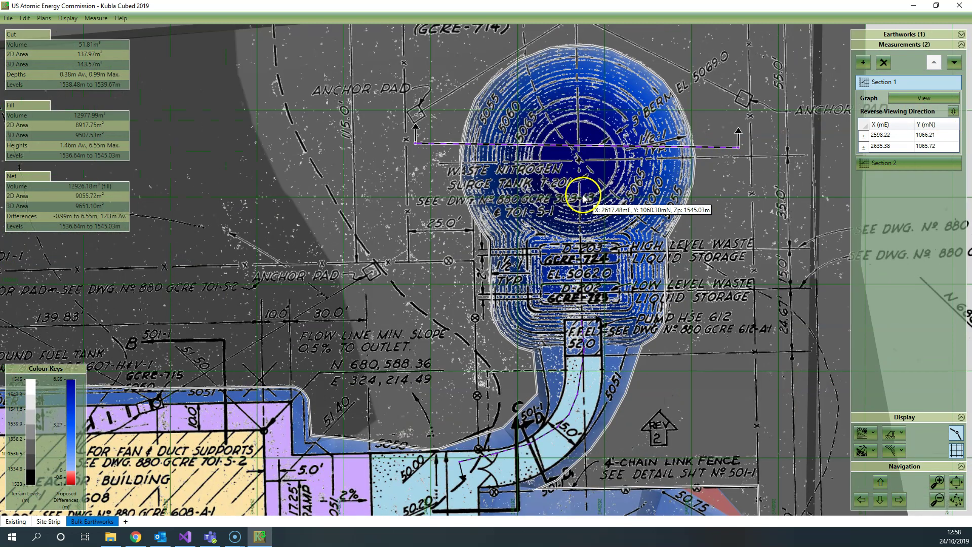
- Open Section 1's cross-section graph, enlarge its window, and zoom to the mound near 1545m
{"action": "left_click", "coordinate": [922, 99]}
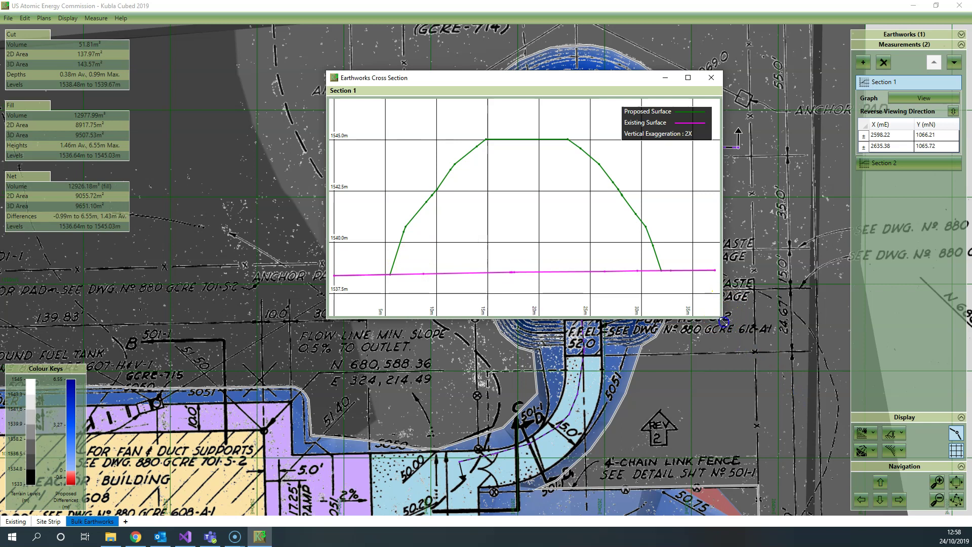
{"action": "left_click_drag", "start_coordinate": [724, 322], "coordinate": [787, 394]}
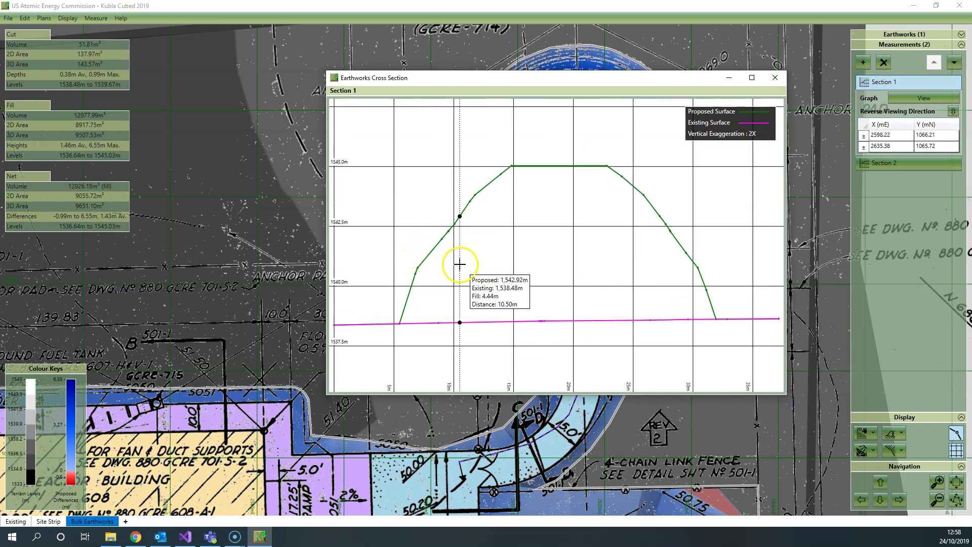
{"action": "scroll", "coordinate": [458, 265], "scroll_direction": "down", "scroll_amount": 1}
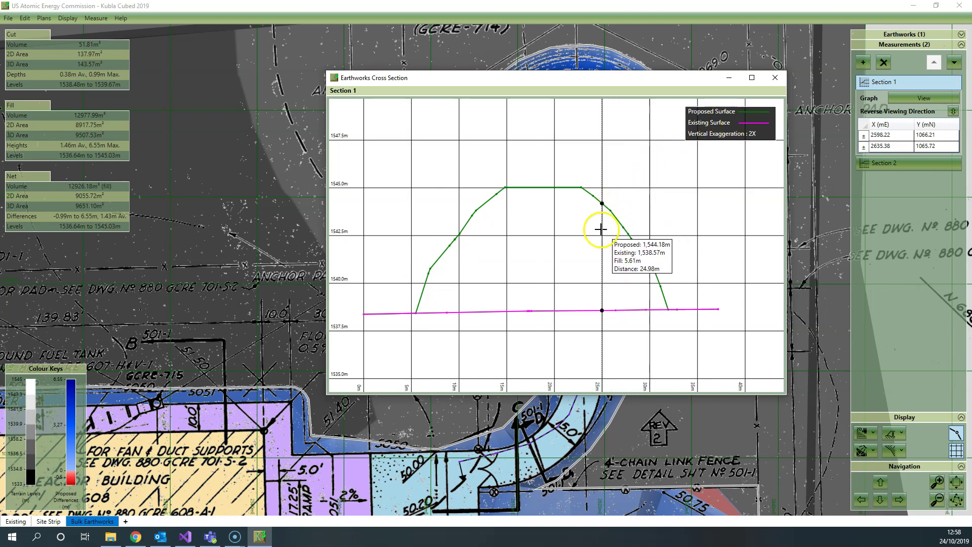
{"action": "scroll", "coordinate": [521, 271], "scroll_direction": "up", "scroll_amount": 3}
{"action": "scroll", "coordinate": [582, 303], "scroll_direction": "down", "scroll_amount": 5}
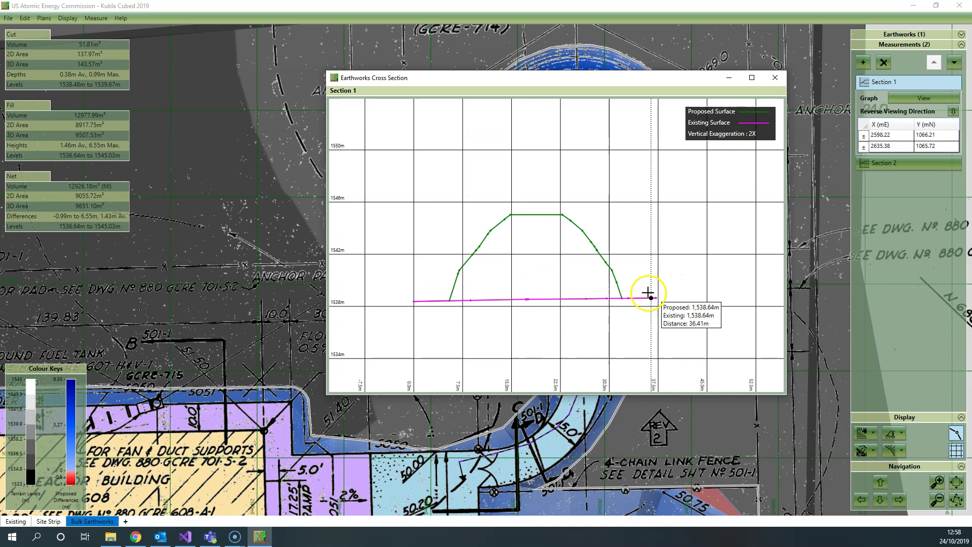
{"action": "scroll", "coordinate": [648, 293], "scroll_direction": "up", "scroll_amount": 5}
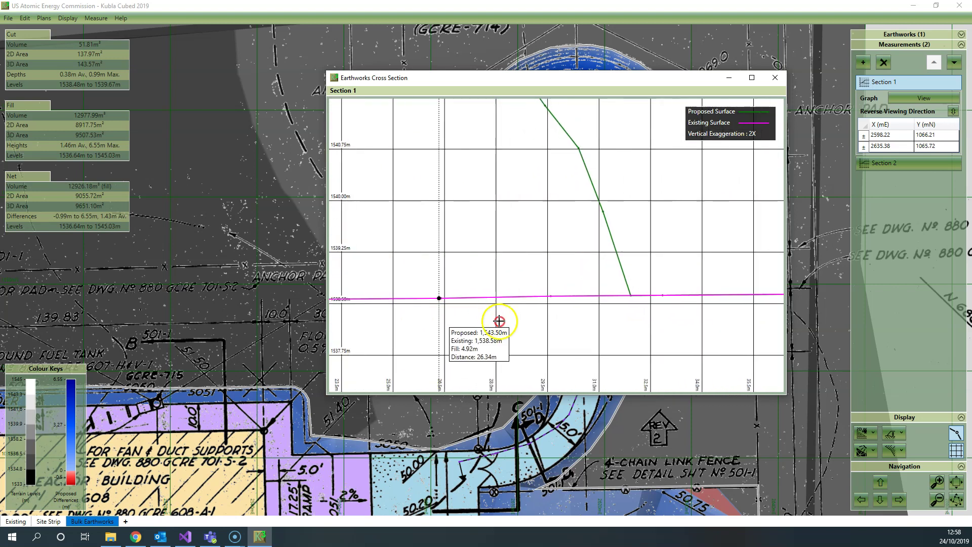
{"action": "scroll", "coordinate": [557, 332], "scroll_direction": "up", "scroll_amount": 2}
{"action": "scroll", "coordinate": [575, 336], "scroll_direction": "down", "scroll_amount": 7}
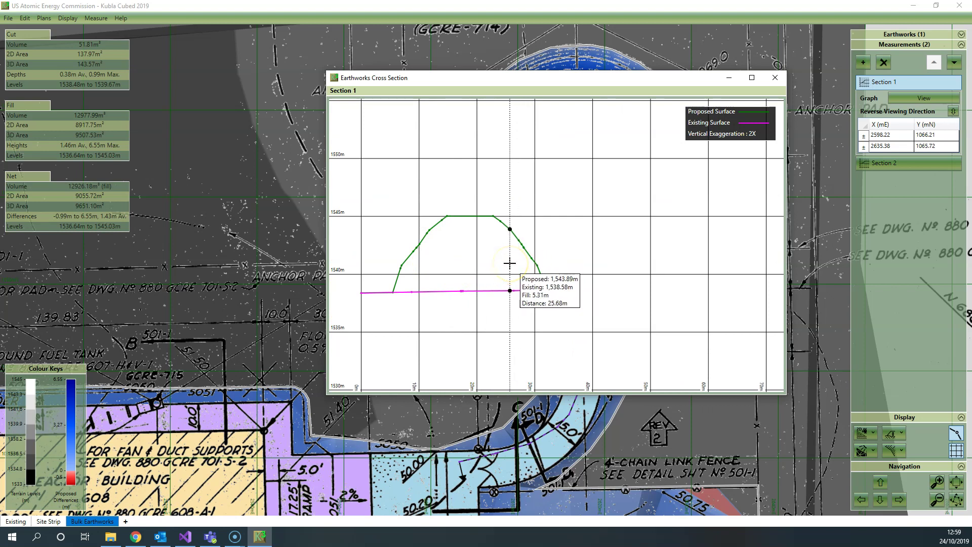
{"action": "left_click", "coordinate": [511, 263]}
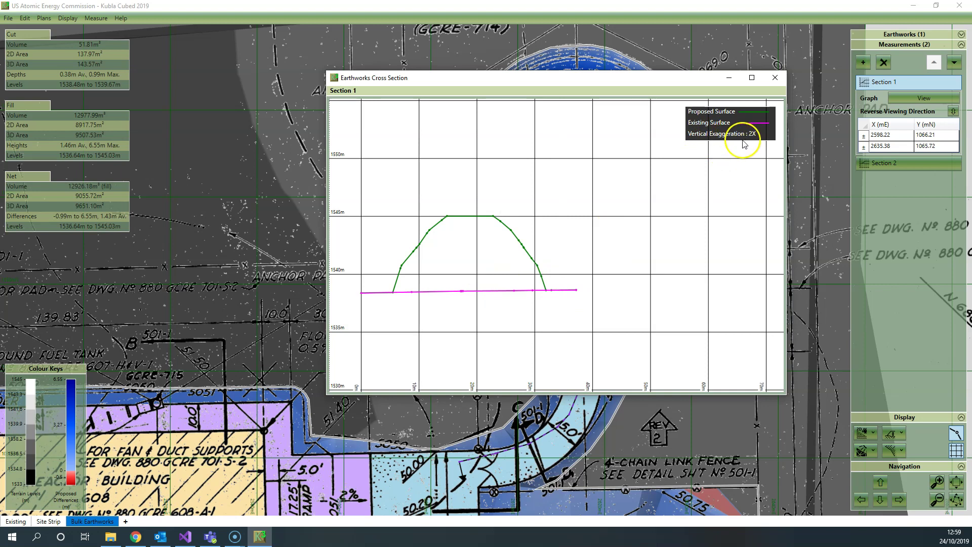
{"action": "left_click", "coordinate": [778, 81]}
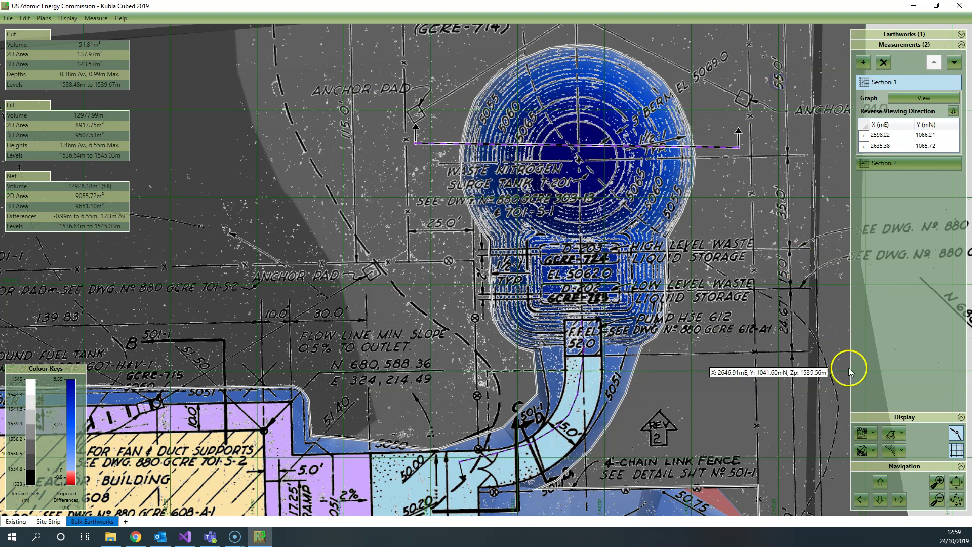
{"action": "left_click", "coordinate": [867, 433]}
{"action": "left_click", "coordinate": [881, 469]}
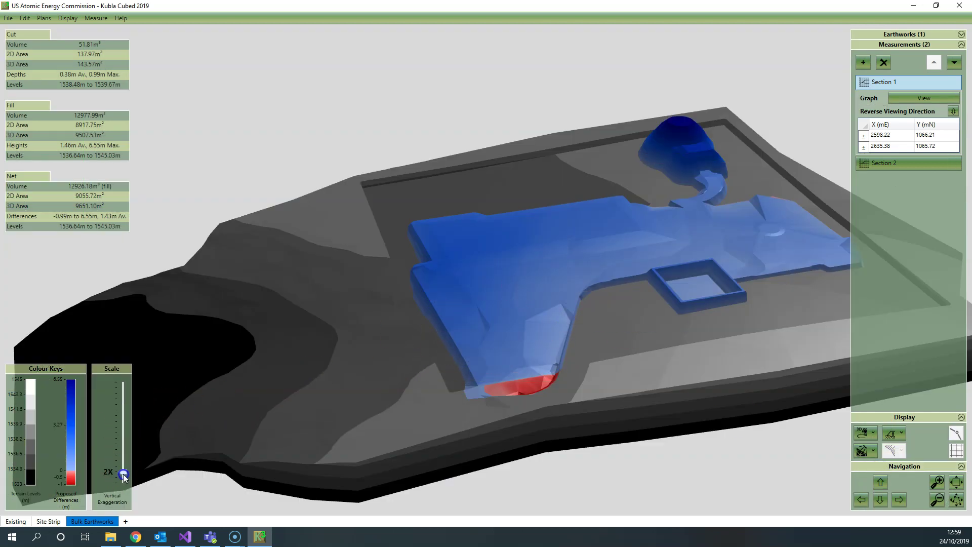
{"action": "left_click_drag", "start_coordinate": [123, 475], "coordinate": [117, 497]}
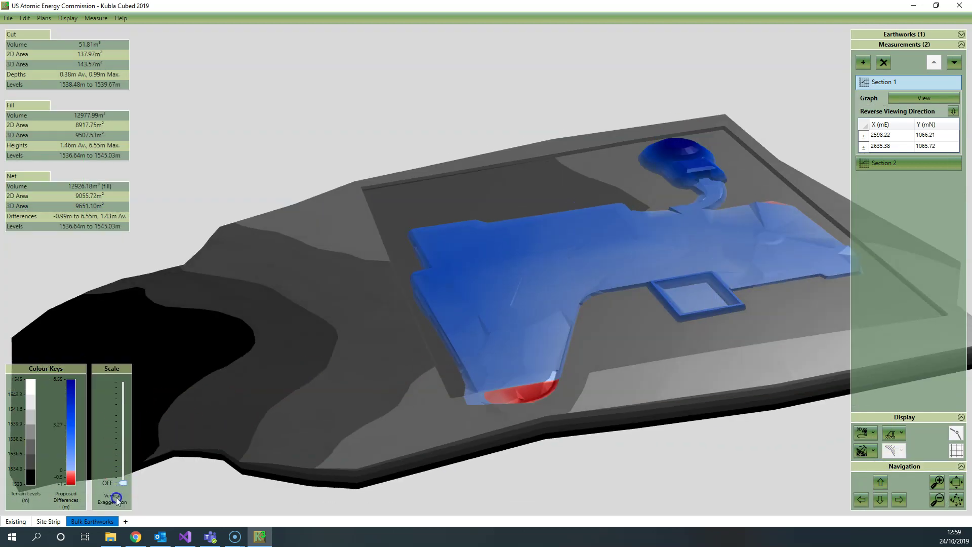
{"action": "left_click", "coordinate": [924, 98]}
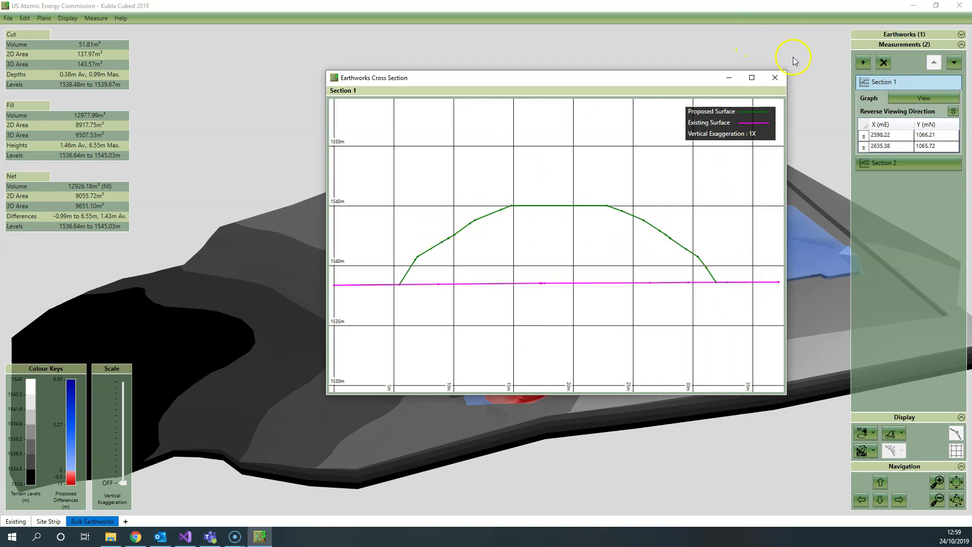
{"action": "left_click", "coordinate": [776, 78]}
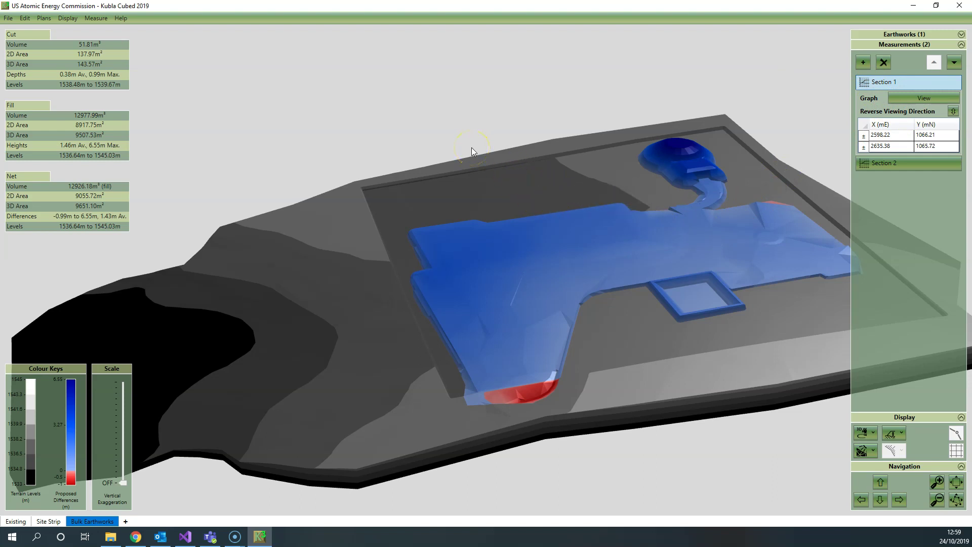
- Export the Existing and Bulk Earthworks phases to PDF, overwriting US Atomic Energy Commission.pdf
{"action": "left_click", "coordinate": [7, 19]}
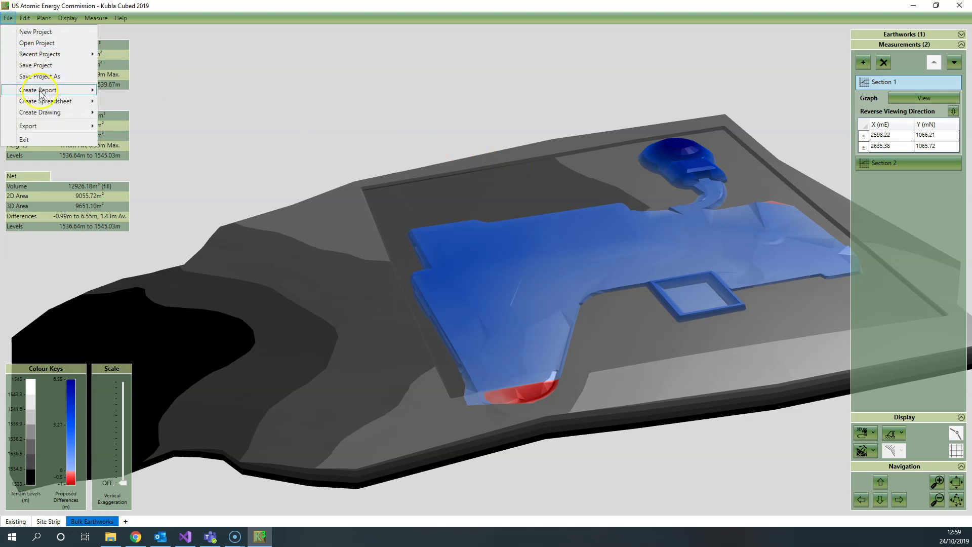
{"action": "left_click", "coordinate": [63, 112]}
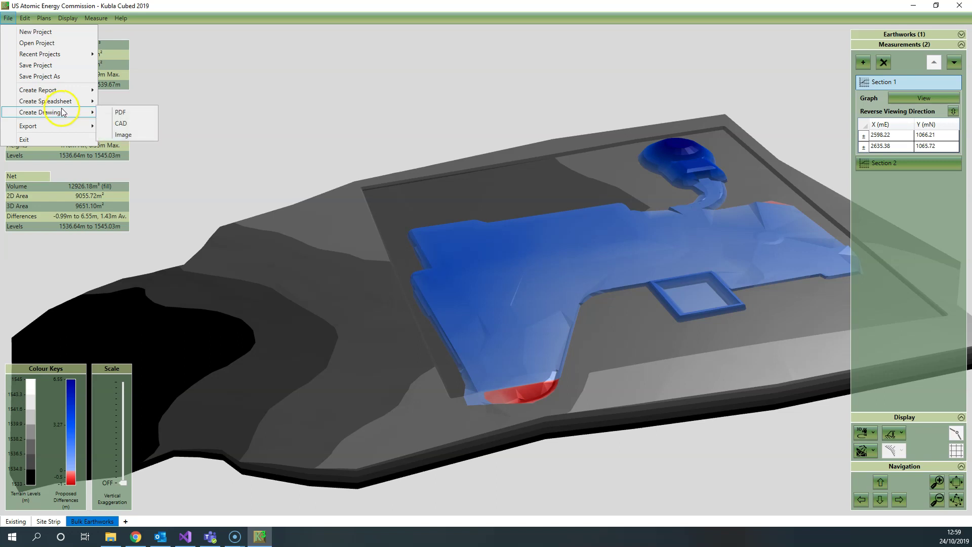
{"action": "left_click", "coordinate": [133, 117]}
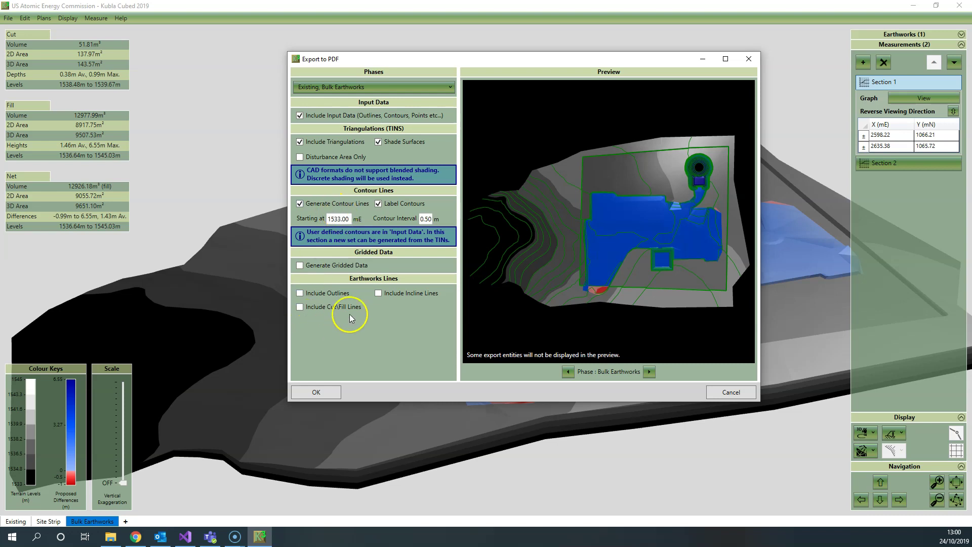
{"action": "left_click", "coordinate": [316, 395]}
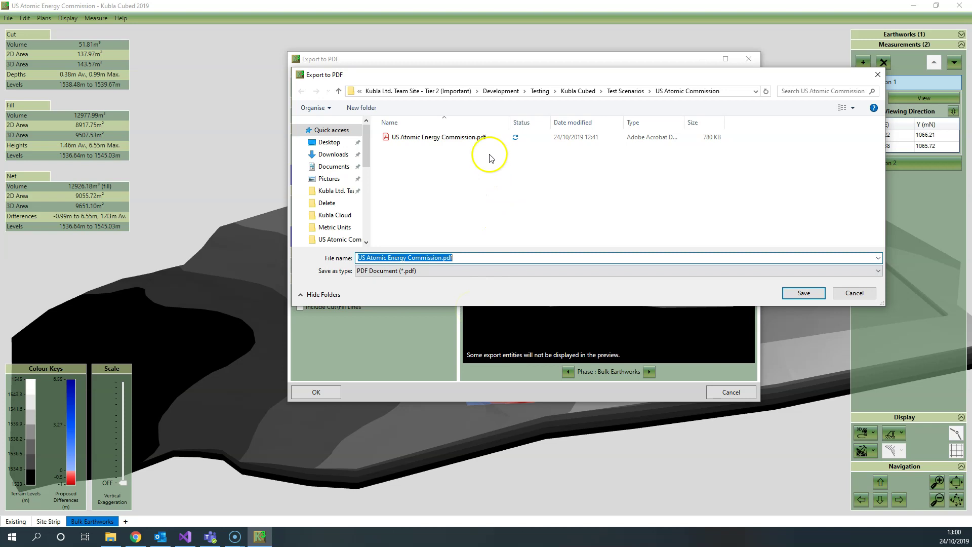
{"action": "left_click", "coordinate": [426, 137]}
{"action": "left_click", "coordinate": [794, 293]}
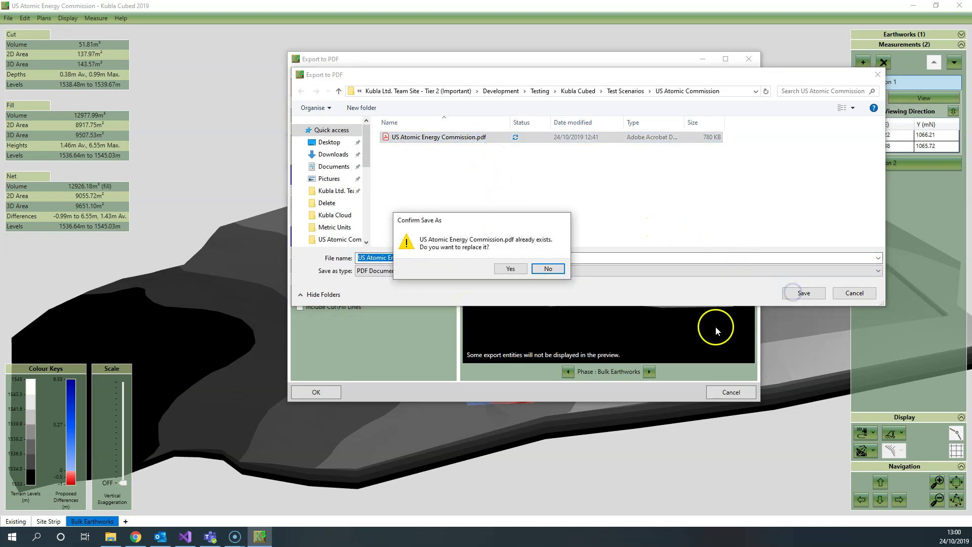
{"action": "left_click", "coordinate": [518, 269]}
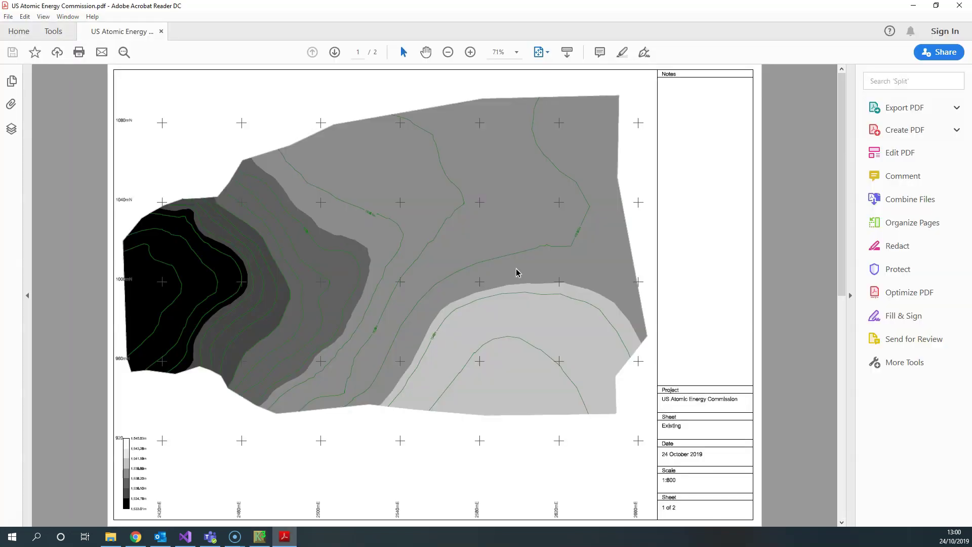
- Inspect the Bulk Earthworks page and its Section 1/2 profiles, then fit the page width
{"action": "scroll", "coordinate": [355, 268], "scroll_direction": "down", "scroll_amount": 3}
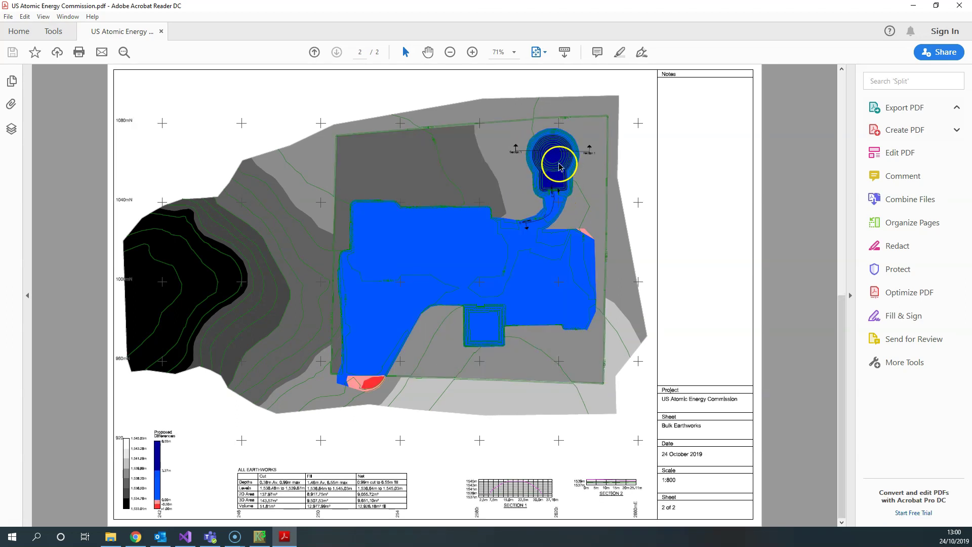
{"action": "scroll", "coordinate": [559, 167], "scroll_direction": "up", "scroll_amount": 5, "text": "ctrl"}
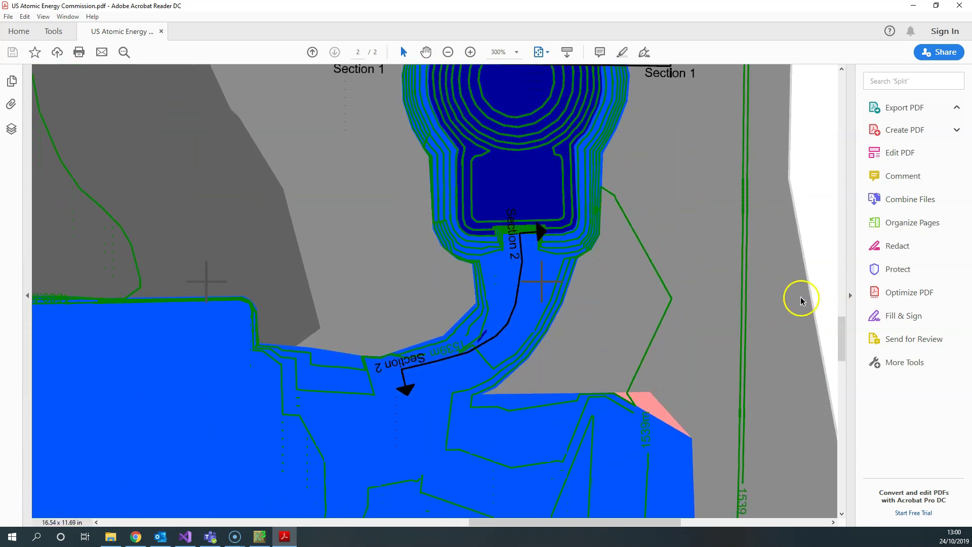
{"action": "left_click_drag", "start_coordinate": [835, 340], "coordinate": [825, 496]}
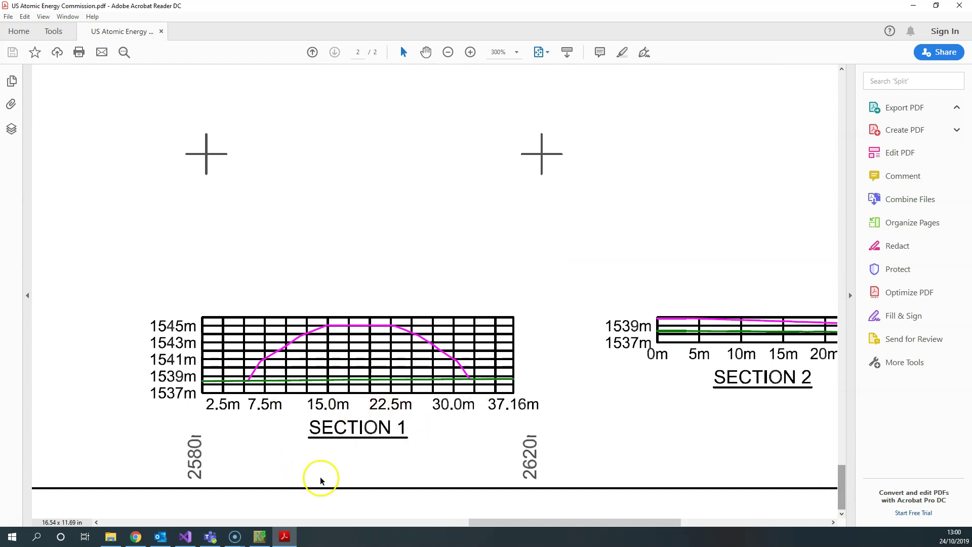
{"action": "key", "text": "ctrl+2"}
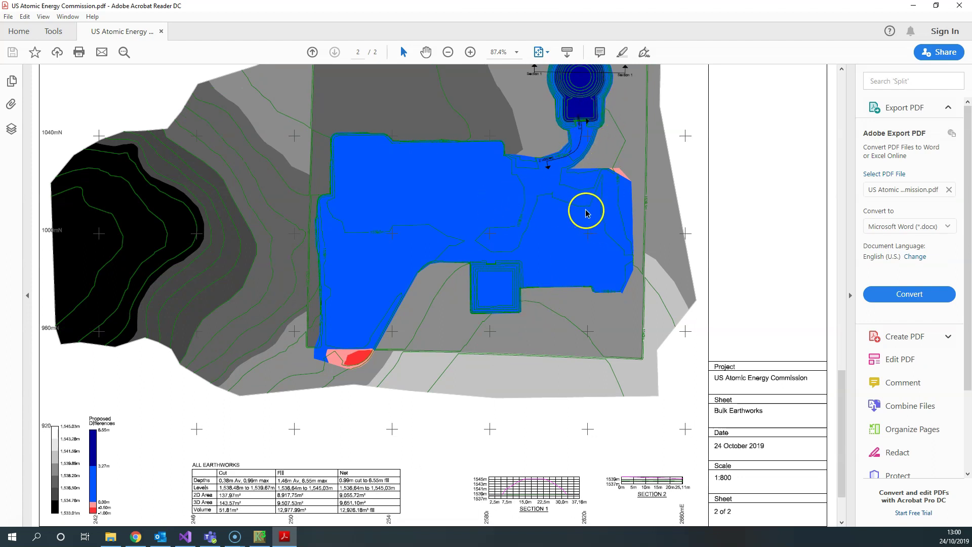
{"action": "scroll", "coordinate": [575, 223], "scroll_direction": "down", "scroll_amount": 1}
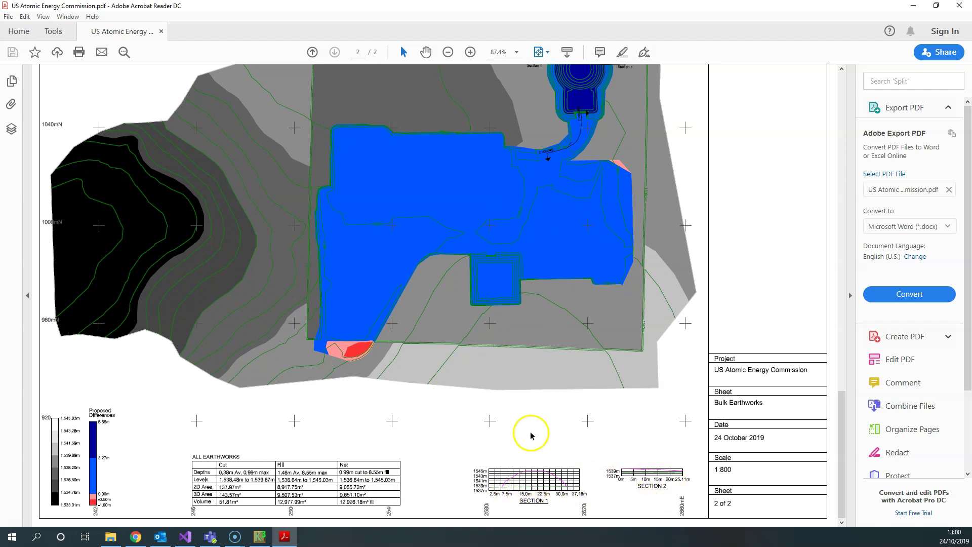
- Close the PDF viewer and dismiss the Create Drawing menu without exporting
{"action": "left_click", "coordinate": [967, 6]}
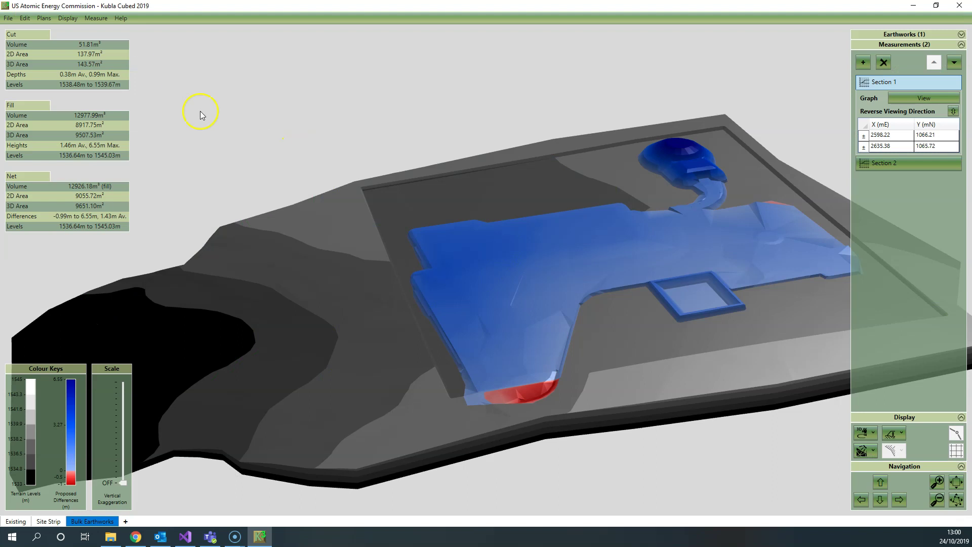
{"action": "left_click", "coordinate": [10, 18]}
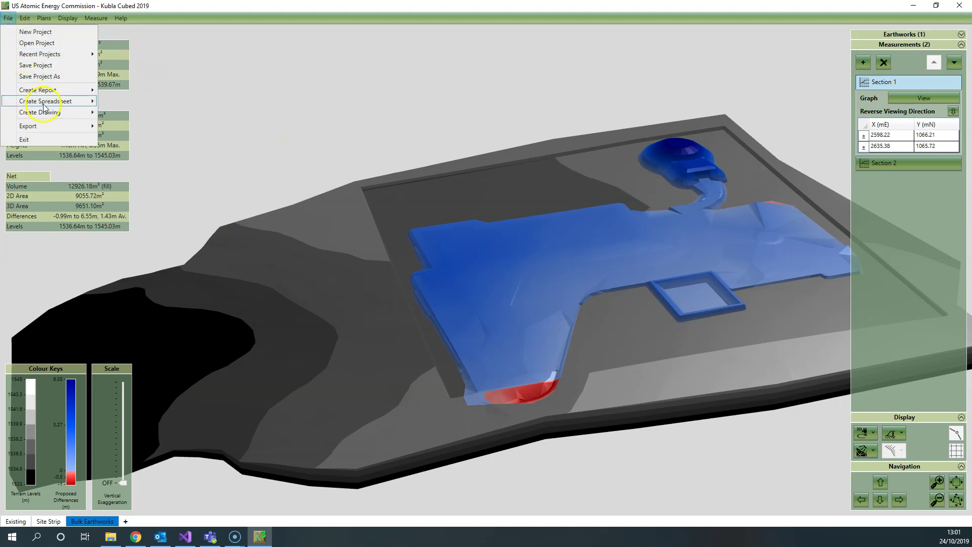
{"action": "mouse_move", "coordinate": [57, 115]}
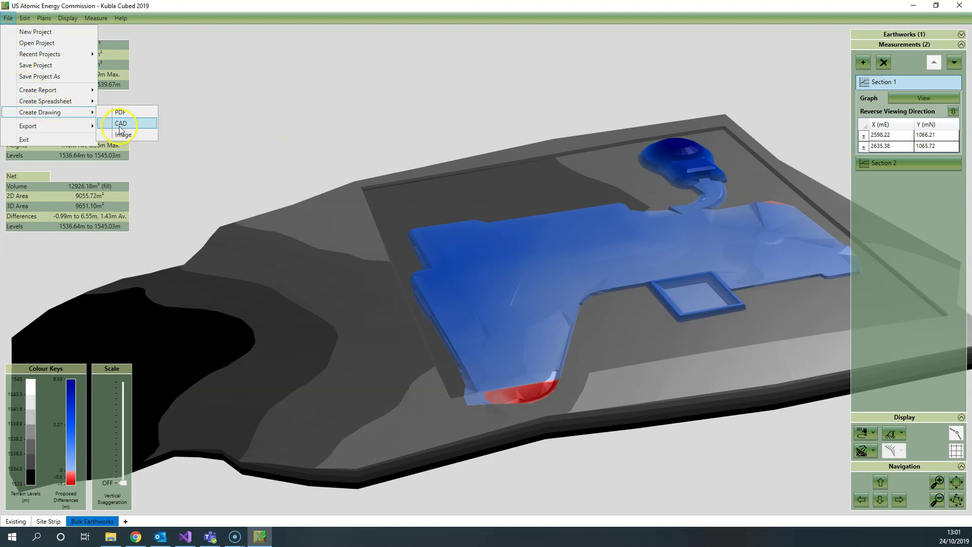
{"action": "left_click", "coordinate": [260, 121]}
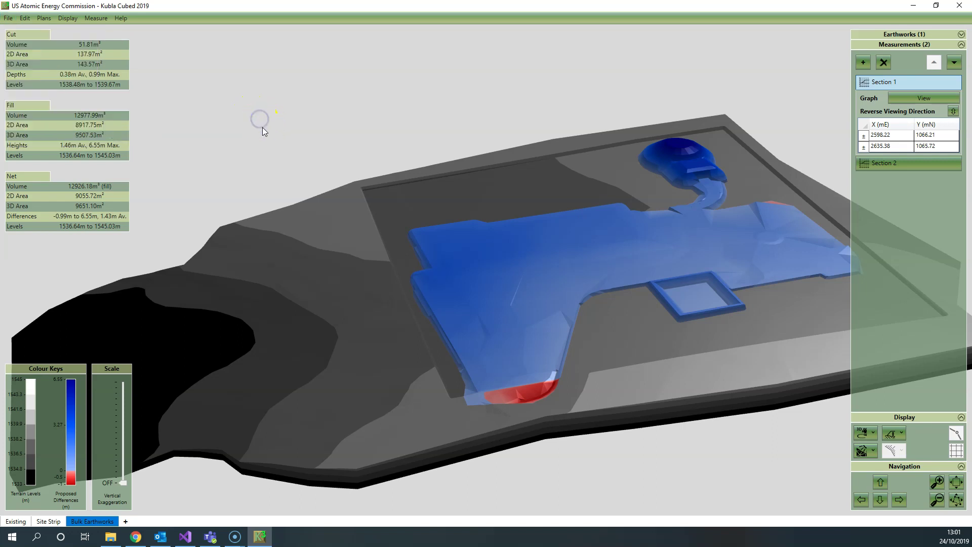
- Switch the 3D view to the top-down Design View
{"action": "left_click", "coordinate": [868, 431]}
{"action": "left_click", "coordinate": [875, 449]}
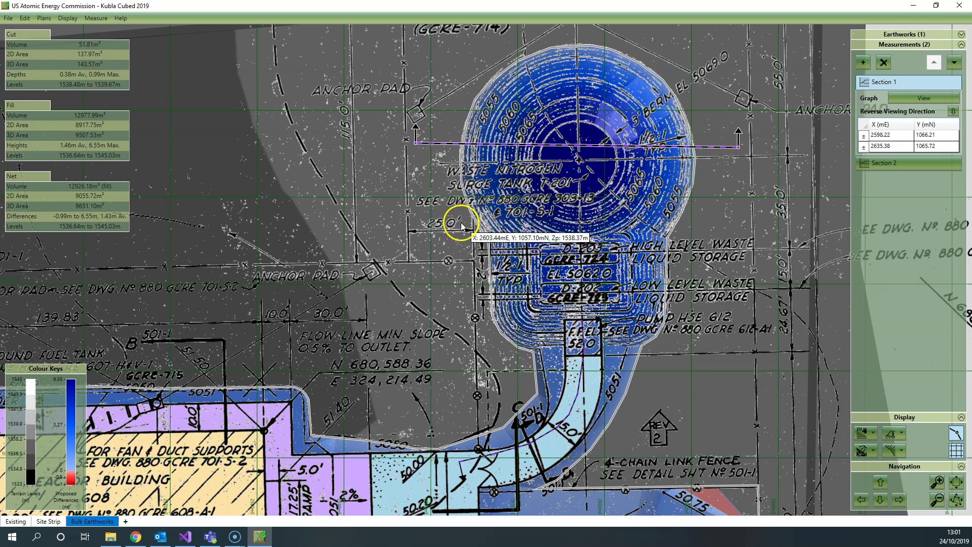
{"action": "left_click", "coordinate": [8, 18]}
{"action": "mouse_move", "coordinate": [39, 90]}
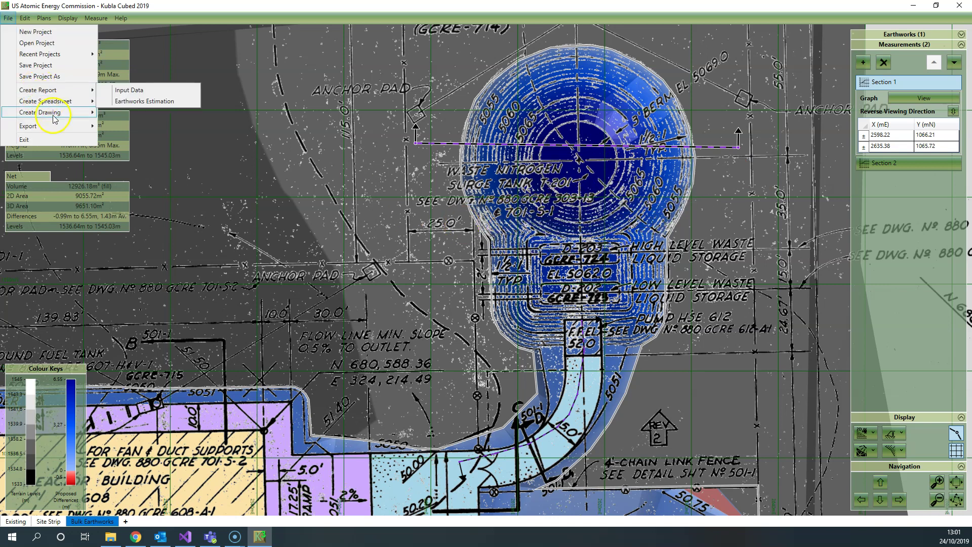
- Preview the Cross Sections spreadsheet and scroll through Section 1 and Section 2 levels
{"action": "mouse_move", "coordinate": [61, 103]}
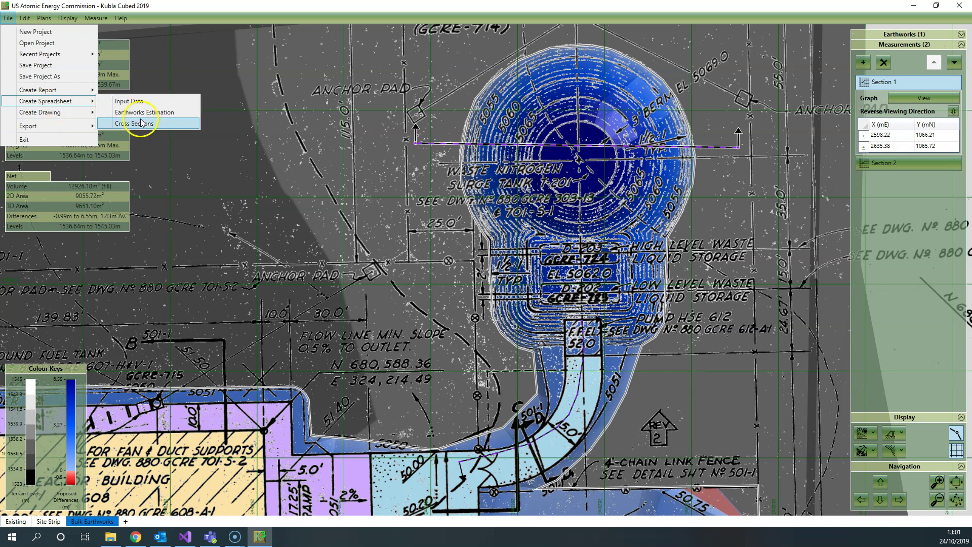
{"action": "left_click", "coordinate": [144, 125]}
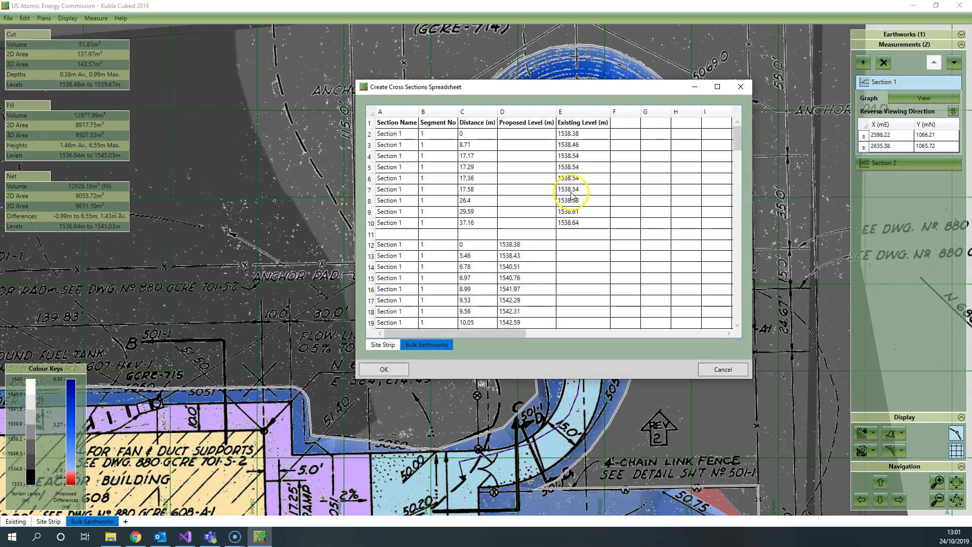
{"action": "scroll", "coordinate": [513, 175], "scroll_direction": "down", "scroll_amount": 7}
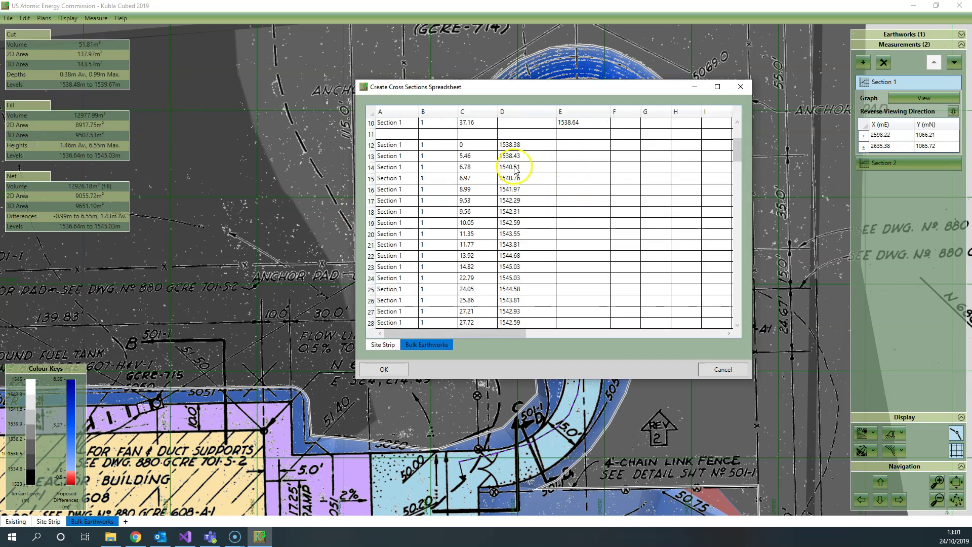
{"action": "scroll", "coordinate": [441, 196], "scroll_direction": "down", "scroll_amount": 8}
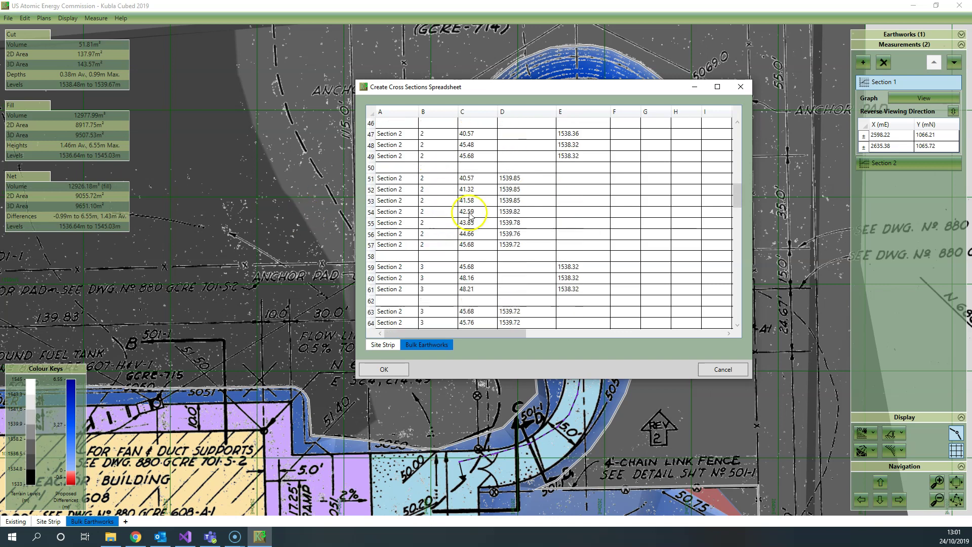
{"action": "scroll", "coordinate": [472, 239], "scroll_direction": "down", "scroll_amount": 2}
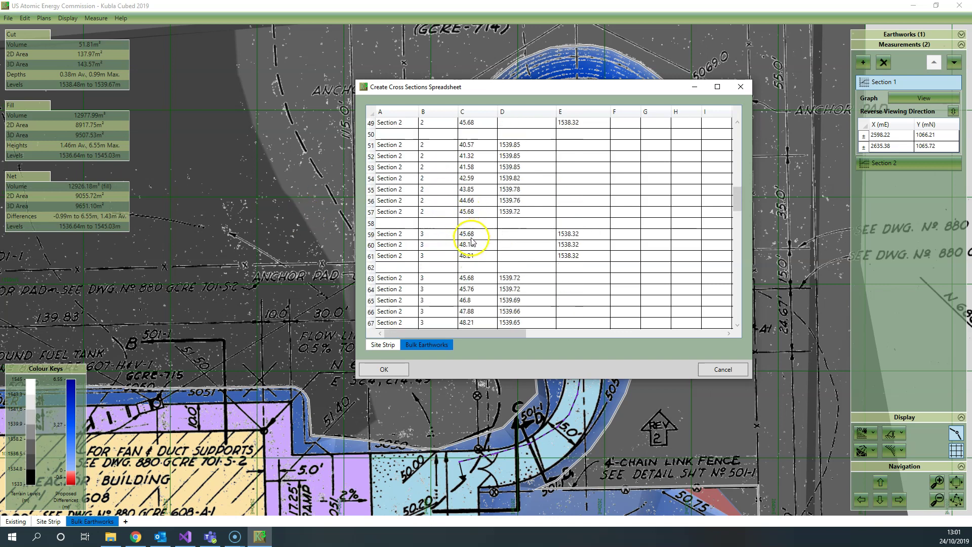
{"action": "scroll", "coordinate": [471, 239], "scroll_direction": "down", "scroll_amount": 5}
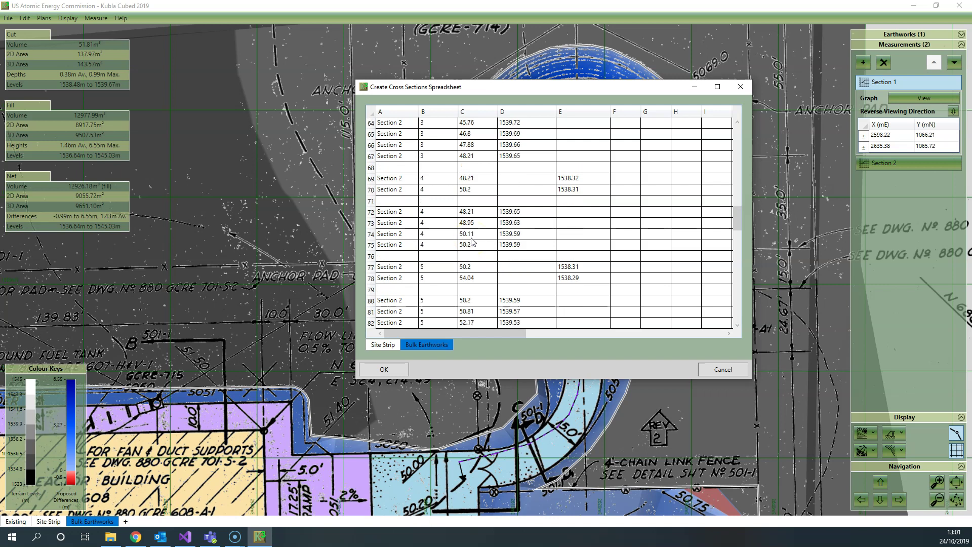
{"action": "left_click", "coordinate": [485, 234]}
{"action": "scroll", "coordinate": [485, 234], "scroll_direction": "down", "scroll_amount": 5}
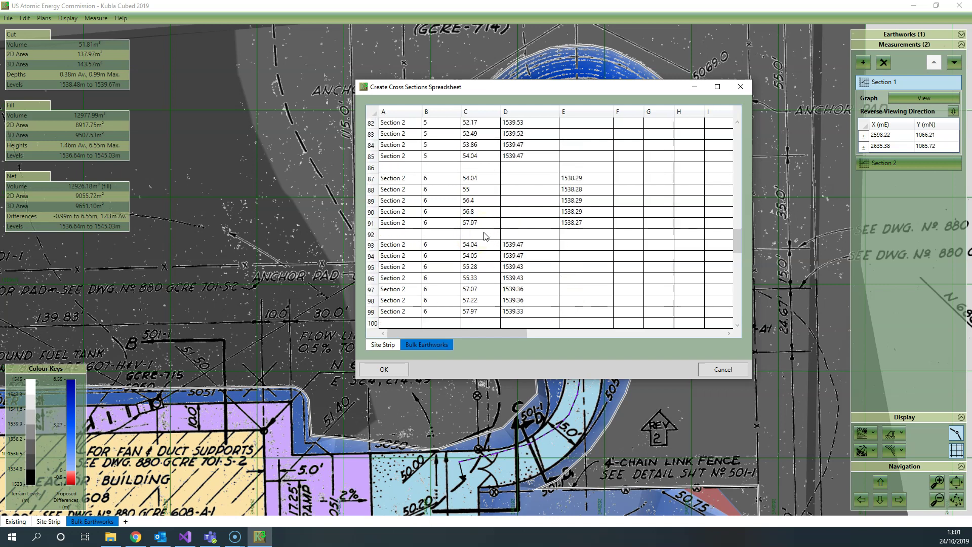
{"action": "scroll", "coordinate": [486, 234], "scroll_direction": "up", "scroll_amount": 20}
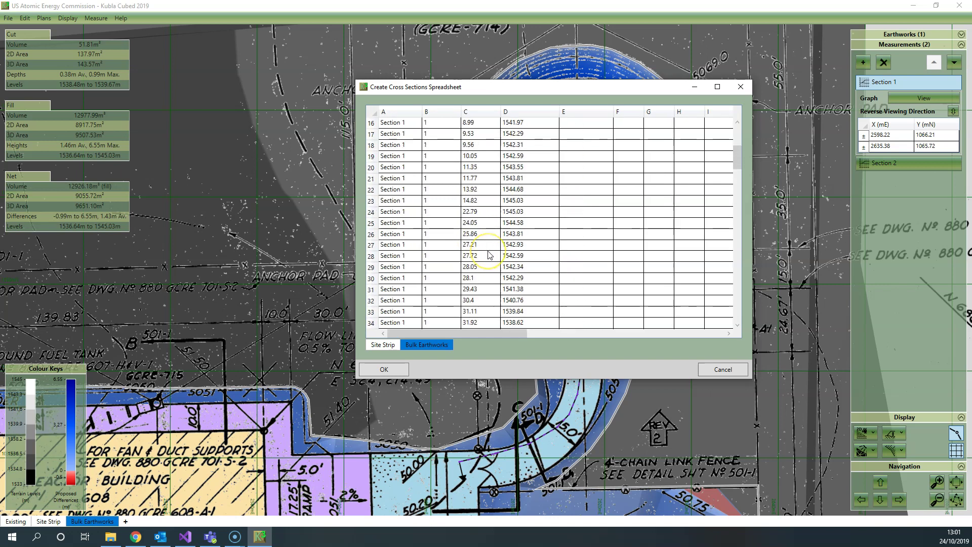
{"action": "scroll", "coordinate": [489, 255], "scroll_direction": "up", "scroll_amount": 5}
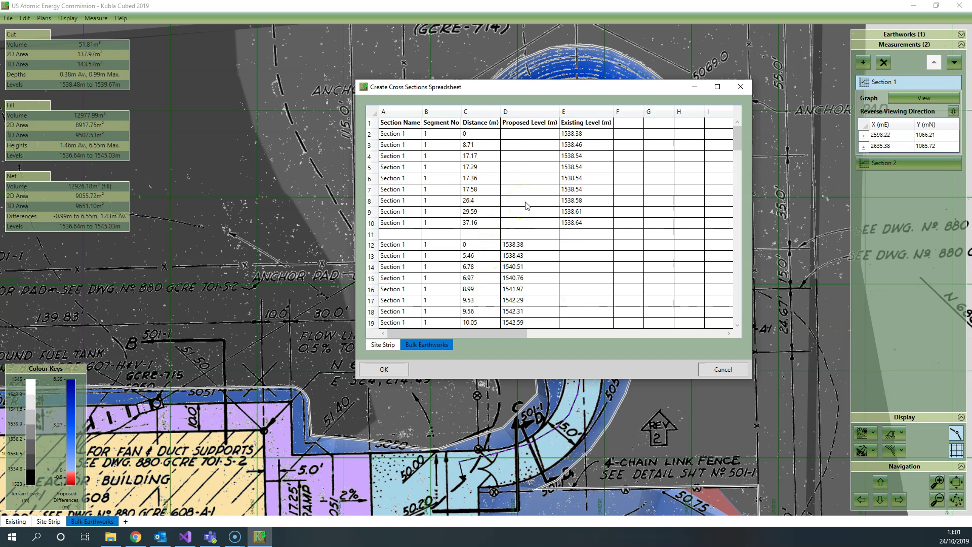
- Cancel the spreadsheet preview and delete Section 2 from Measurements
{"action": "left_click", "coordinate": [723, 369]}
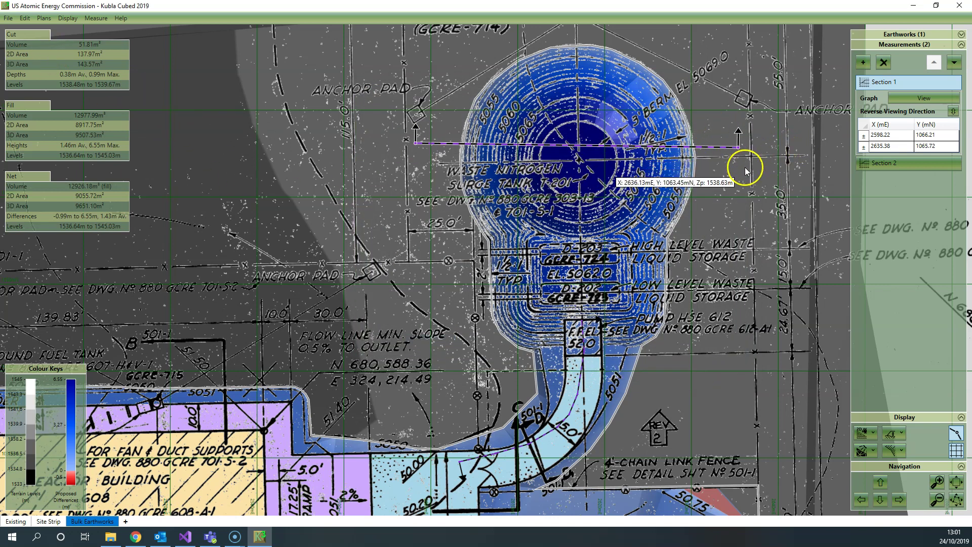
{"action": "scroll", "coordinate": [613, 243], "scroll_direction": "down", "scroll_amount": 2}
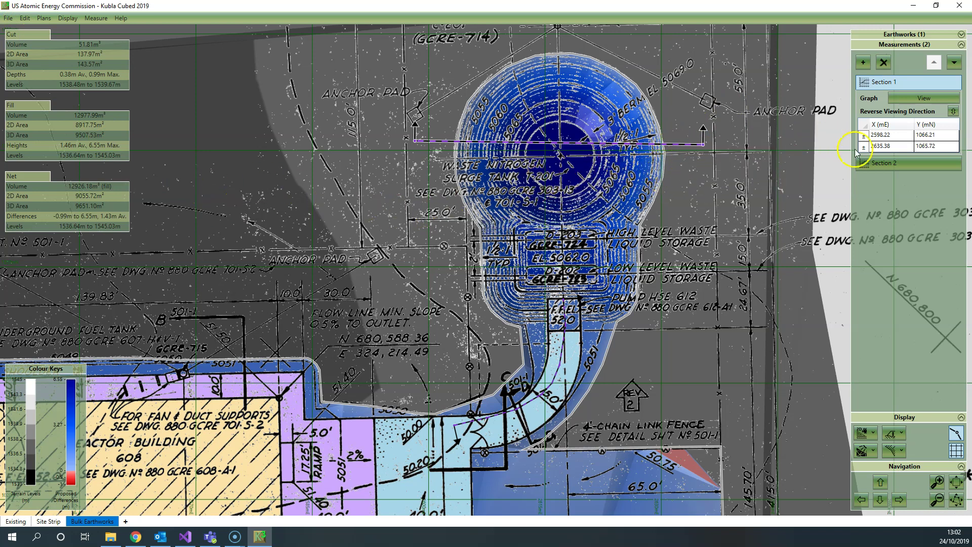
{"action": "left_click", "coordinate": [894, 163]}
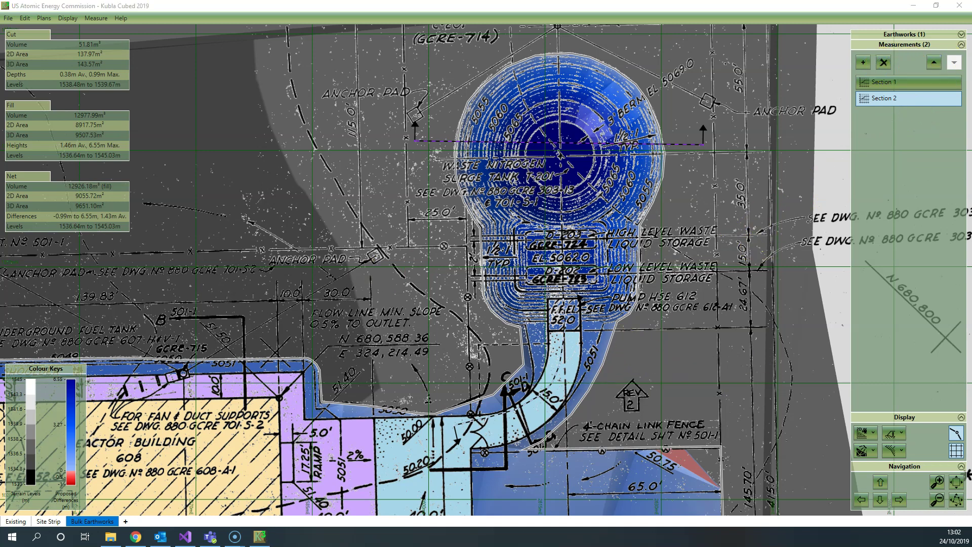
{"action": "left_click", "coordinate": [884, 63]}
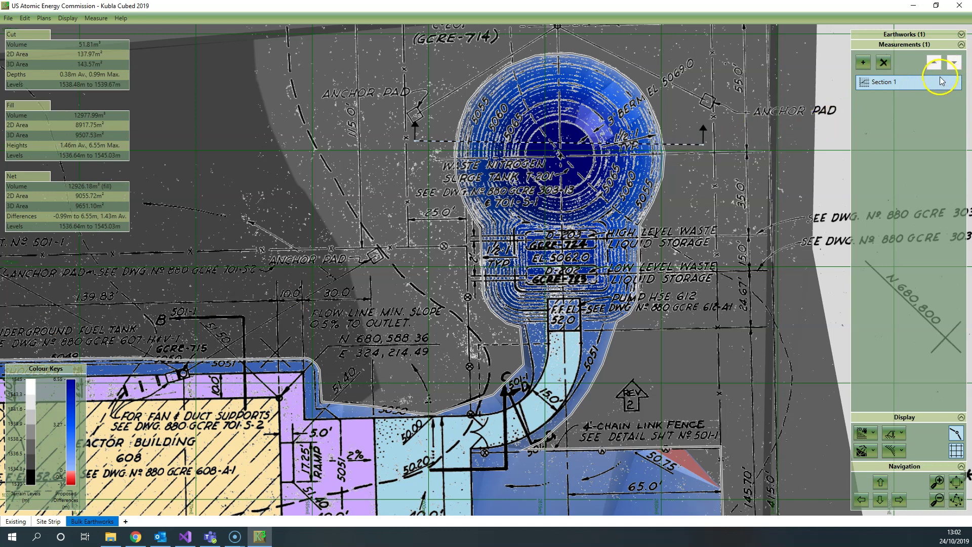
- Copy Section 1 and paste it into the Site Strip phase
{"action": "left_click", "coordinate": [25, 18]}
{"action": "left_click", "coordinate": [37, 47]}
{"action": "left_click", "coordinate": [48, 521]}
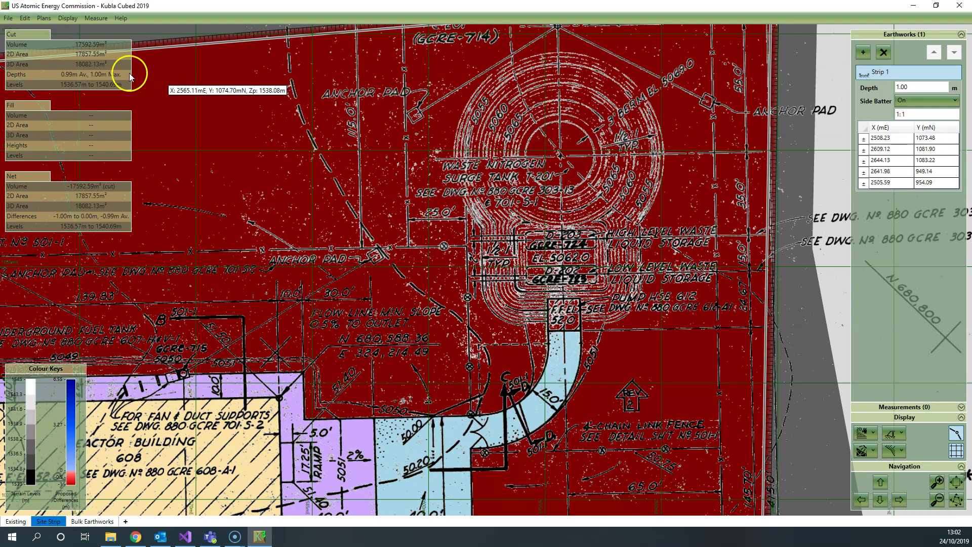
{"action": "left_click", "coordinate": [24, 18]}
{"action": "left_click", "coordinate": [43, 54]}
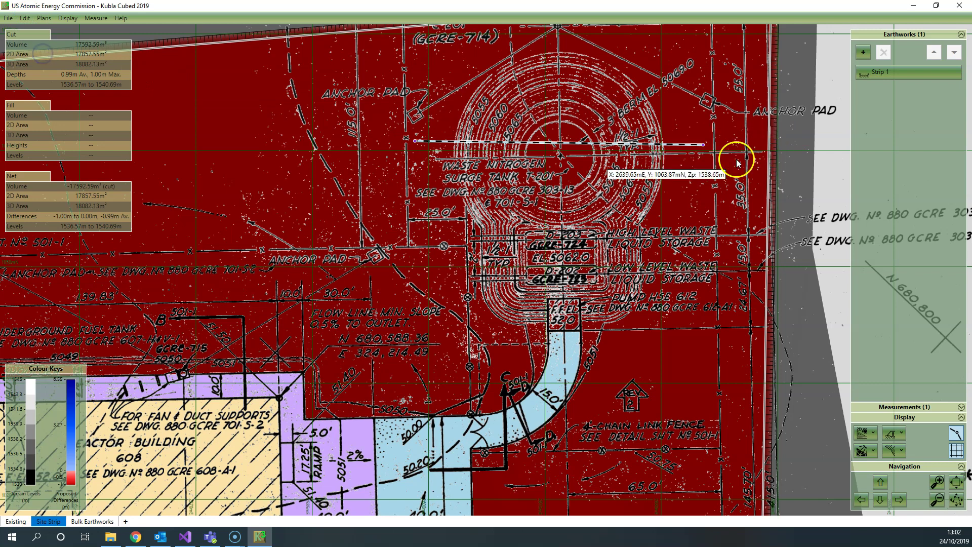
{"action": "left_click", "coordinate": [8, 18]}
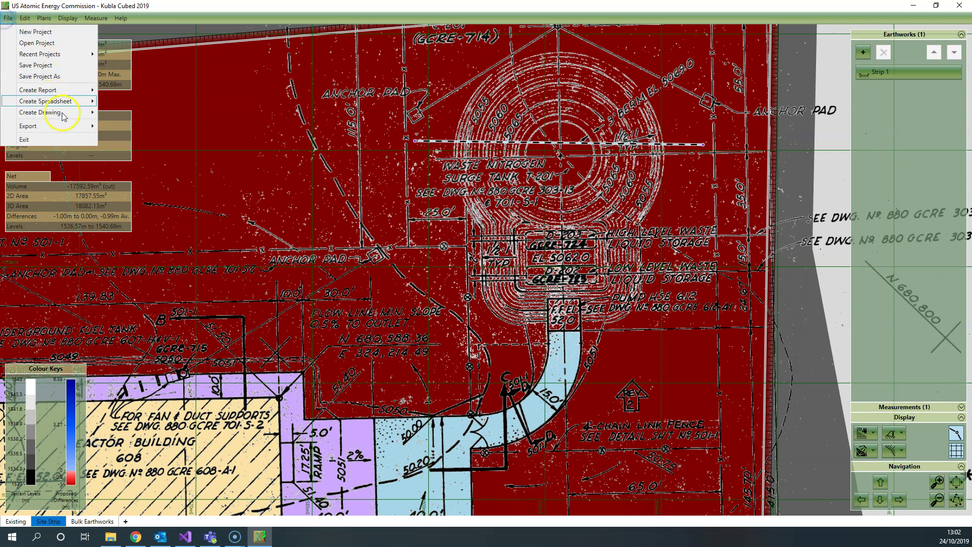
- Export the Cross Sections spreadsheet over US Atomic Energy Commission (Cross Sections).xlsx
{"action": "mouse_move", "coordinate": [79, 103]}
{"action": "left_click", "coordinate": [147, 124]}
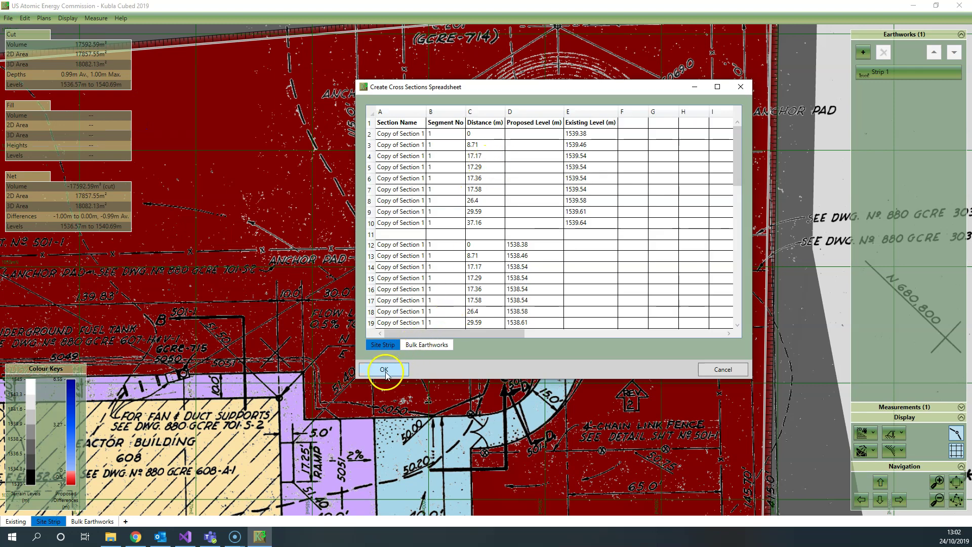
{"action": "left_click", "coordinate": [414, 346]}
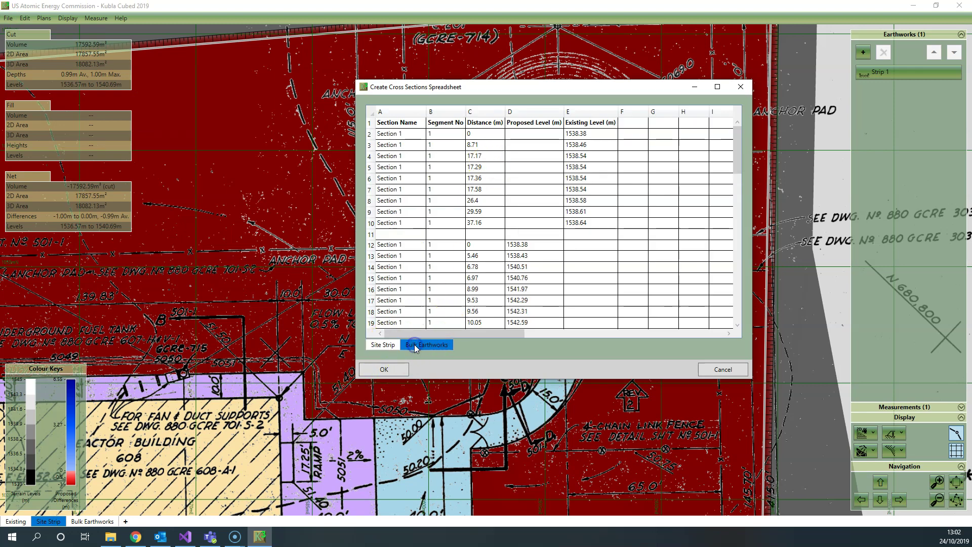
{"action": "left_click", "coordinate": [384, 370]}
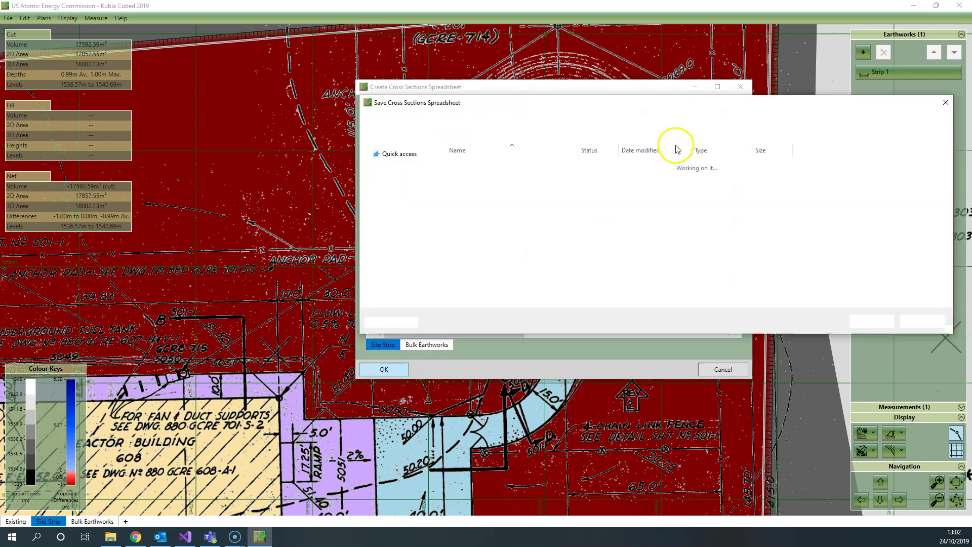
{"action": "left_click", "coordinate": [503, 167]}
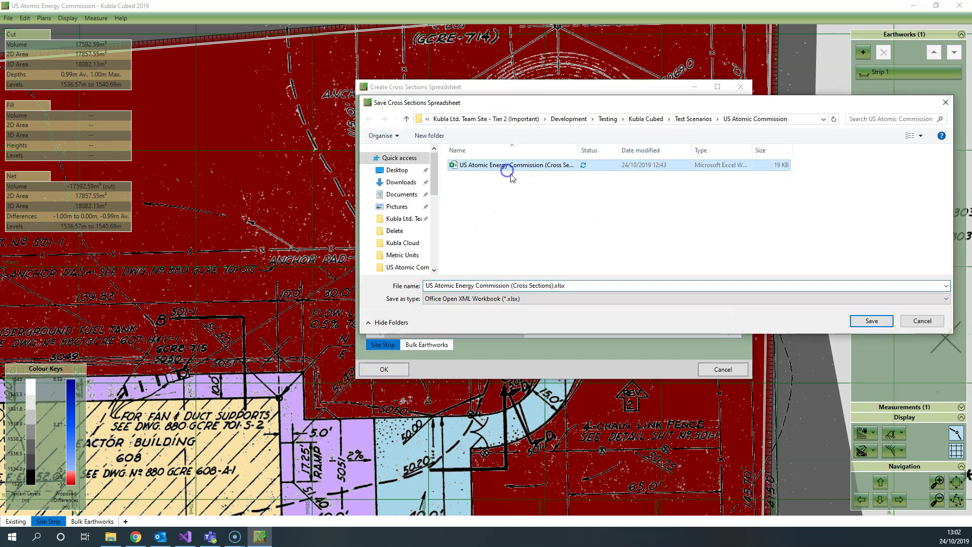
{"action": "left_click", "coordinate": [868, 321]}
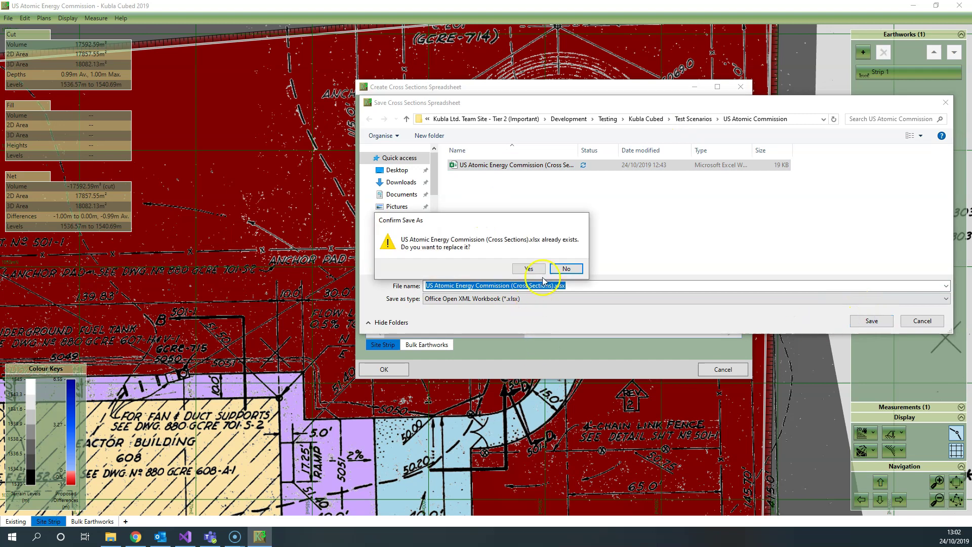
{"action": "left_click", "coordinate": [529, 268]}
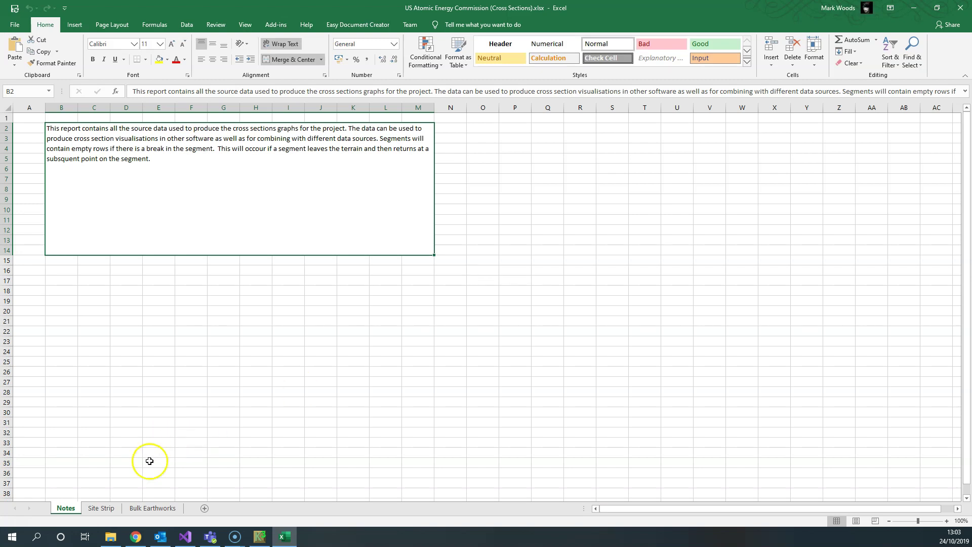
- AutoFit every column width on the Site Strip sheet, then on the Bulk Earthworks sheet
{"action": "left_click", "coordinate": [113, 508]}
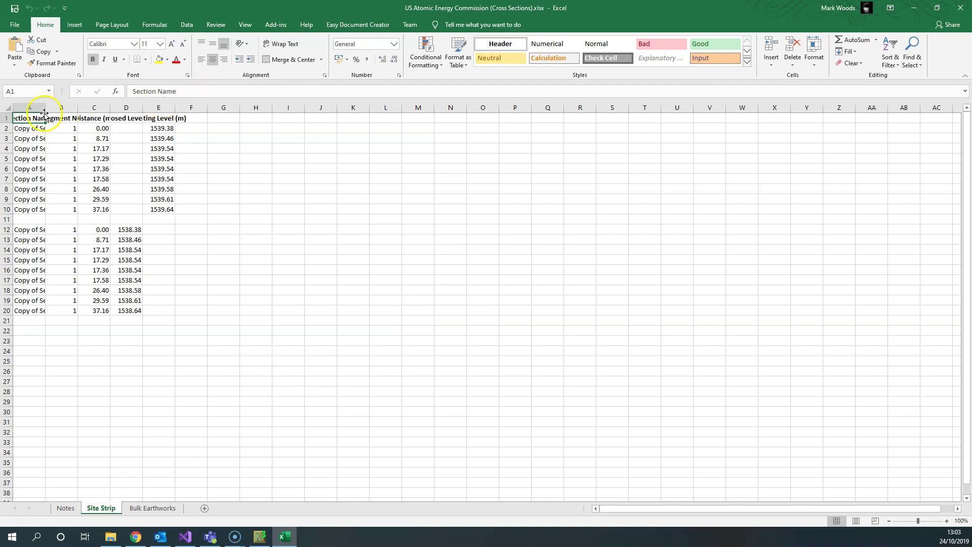
{"action": "left_click", "coordinate": [9, 109]}
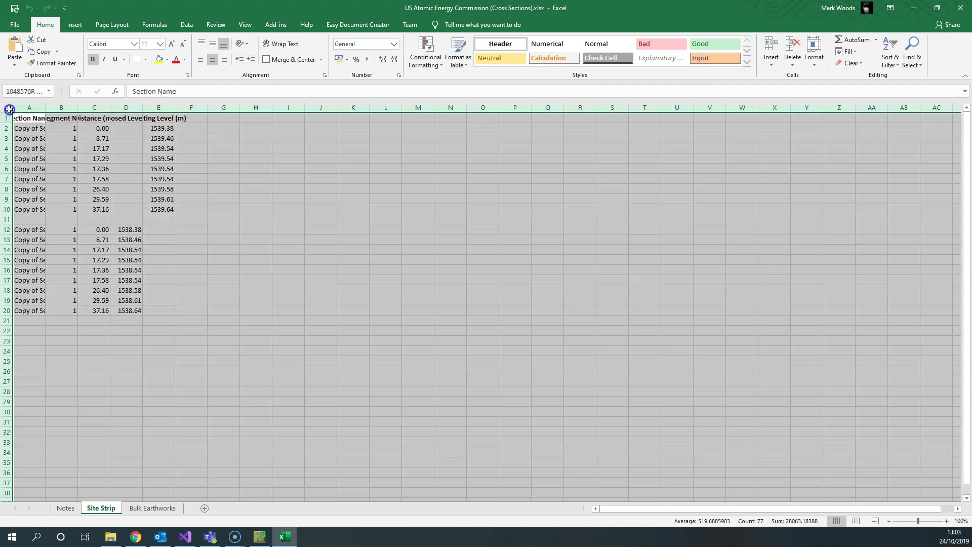
{"action": "double_click", "coordinate": [45, 109]}
{"action": "left_click", "coordinate": [148, 512]}
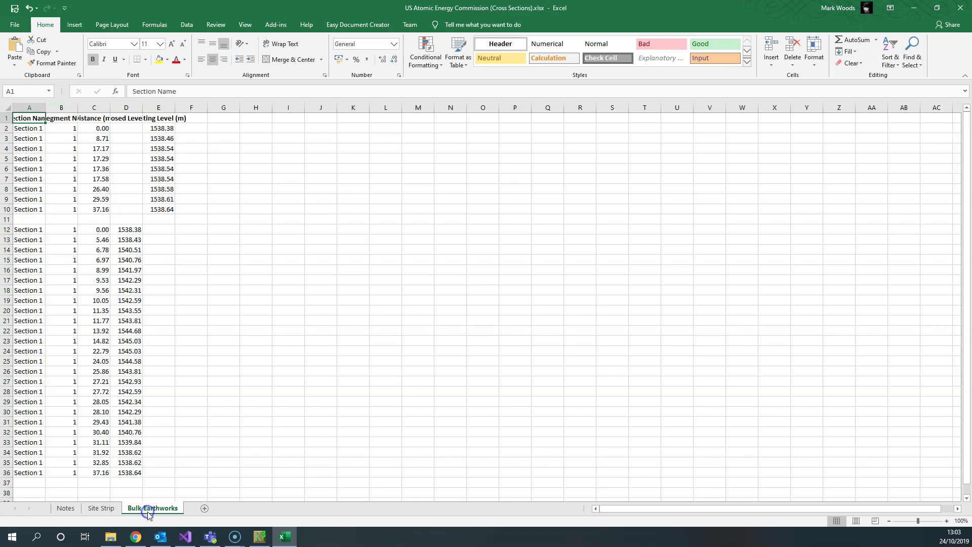
{"action": "left_click", "coordinate": [6, 108]}
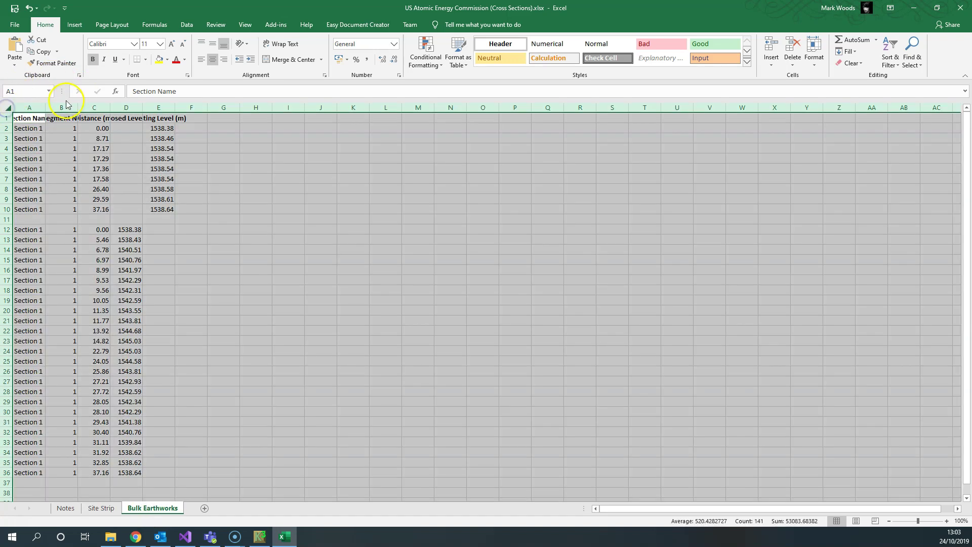
{"action": "double_click", "coordinate": [76, 109]}
{"action": "left_click", "coordinate": [348, 271]}
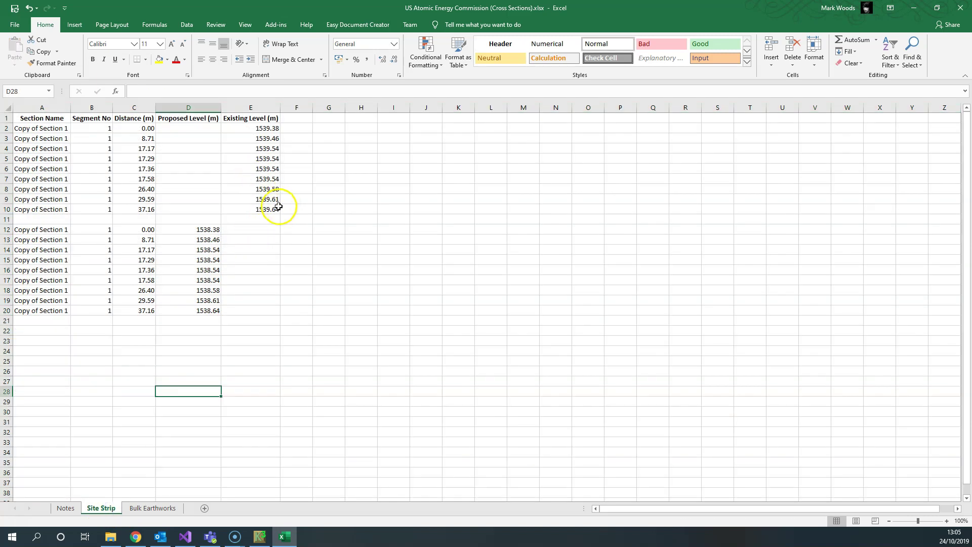
- Copy the Section 1 rows A2:E10 and paste them at A38 on the Bulk Earthworks sheet
{"action": "left_click_drag", "start_coordinate": [276, 210], "coordinate": [23, 128]}
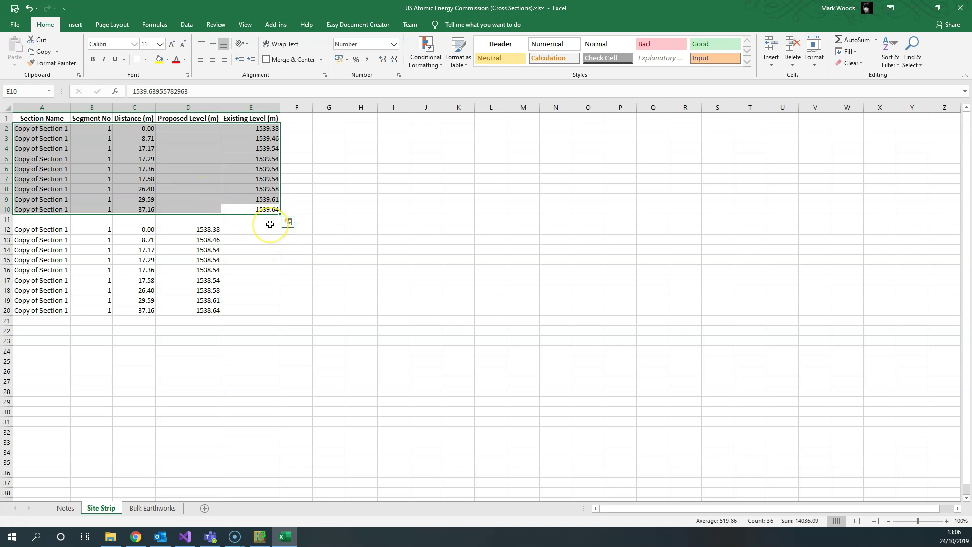
{"action": "key", "text": "ctrl+c"}
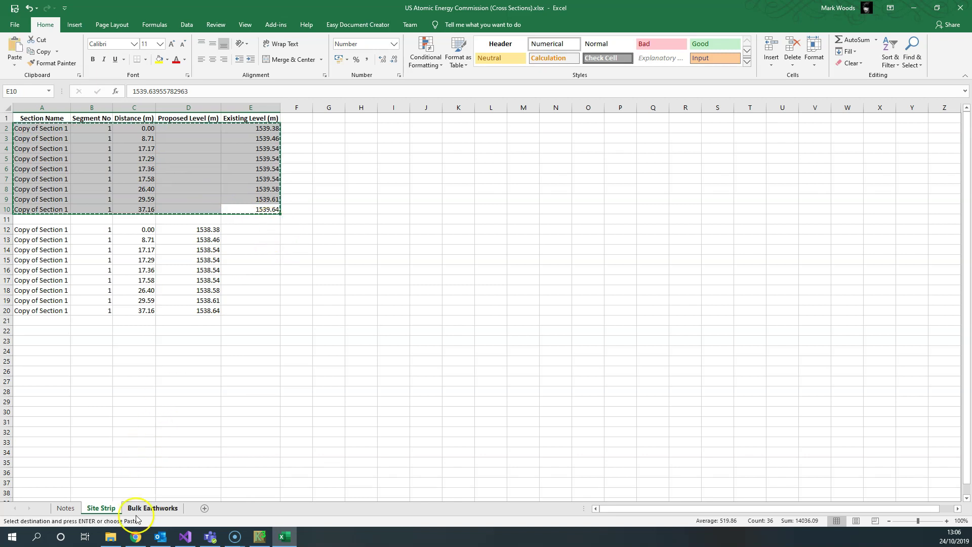
{"action": "left_click", "coordinate": [152, 508]}
{"action": "scroll", "coordinate": [44, 351], "scroll_direction": "up", "scroll_amount": 5}
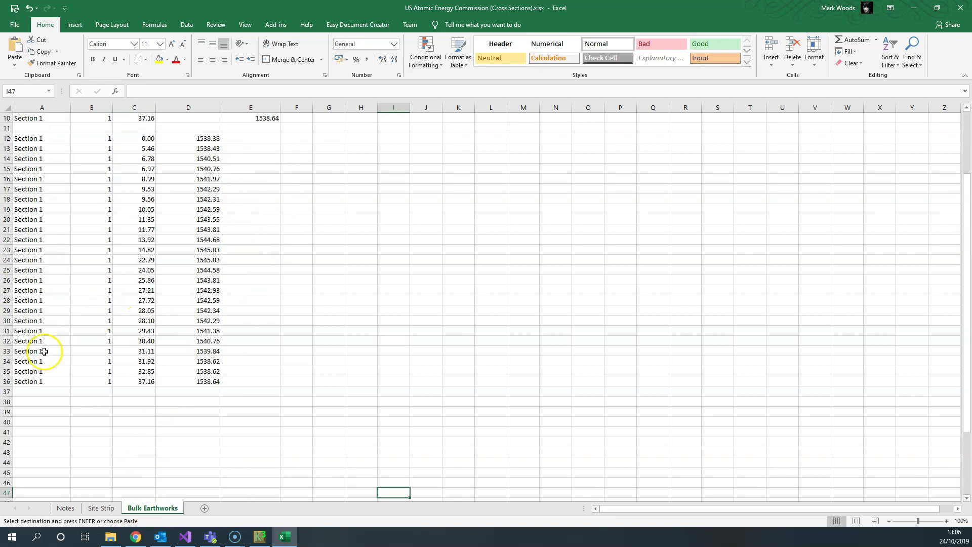
{"action": "left_click", "coordinate": [38, 402]}
{"action": "key", "text": "ctrl+v"}
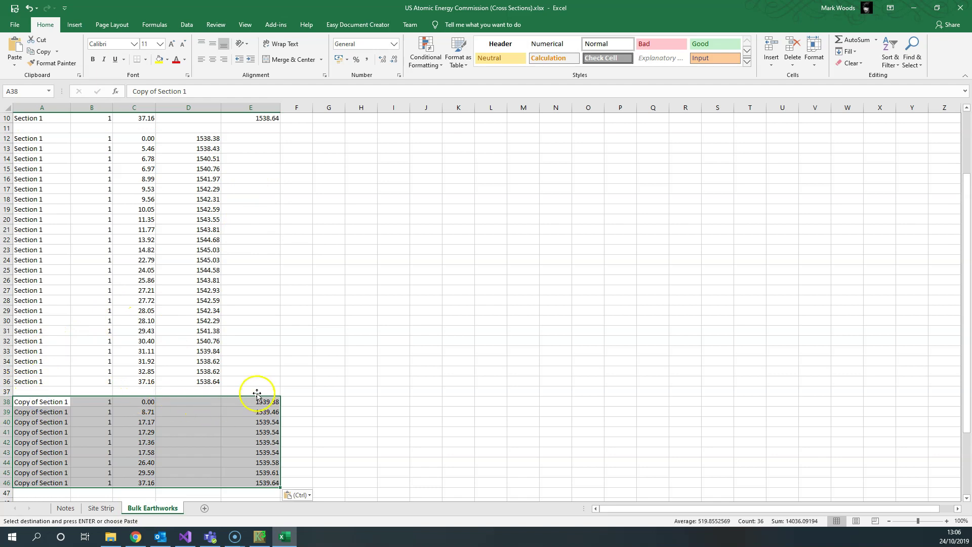
{"action": "left_click", "coordinate": [281, 378]}
{"action": "scroll", "coordinate": [281, 161], "scroll_direction": "up", "scroll_amount": 3}
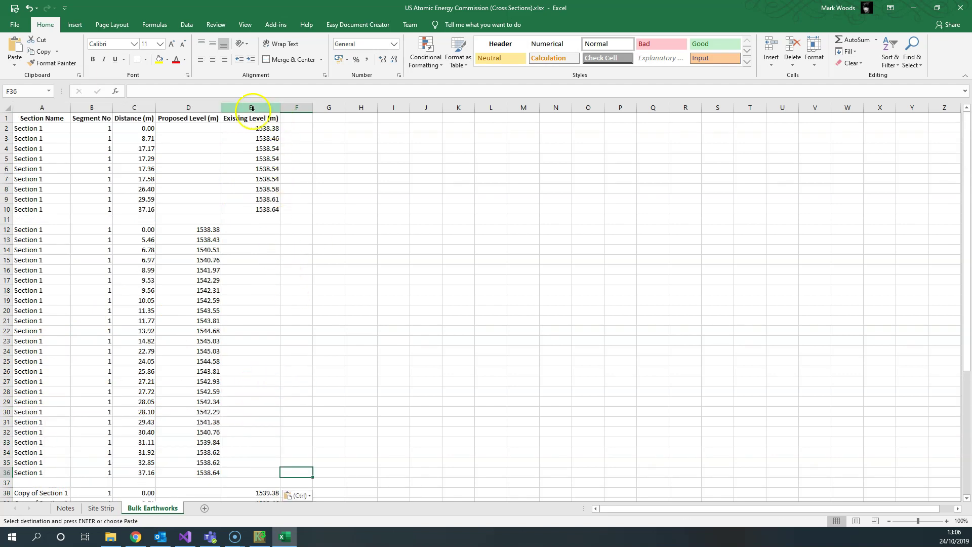
{"action": "scroll", "coordinate": [249, 210], "scroll_direction": "down", "scroll_amount": 7}
- Move the level values E38:E46 into column F at F38 and widen column F
{"action": "left_click_drag", "start_coordinate": [250, 282], "coordinate": [263, 367]}
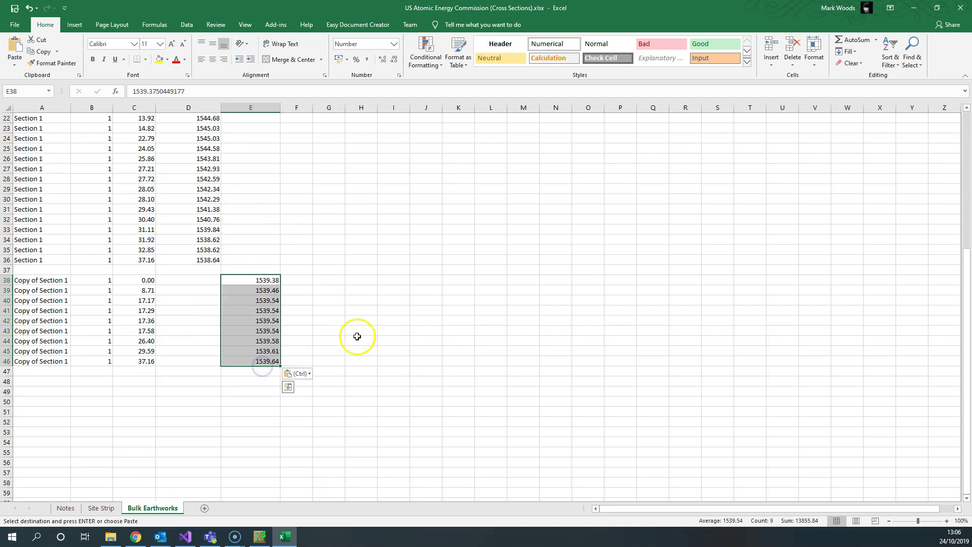
{"action": "key", "text": "ctrl+c"}
{"action": "left_click", "coordinate": [302, 281]}
{"action": "key", "text": "ctrl+v"}
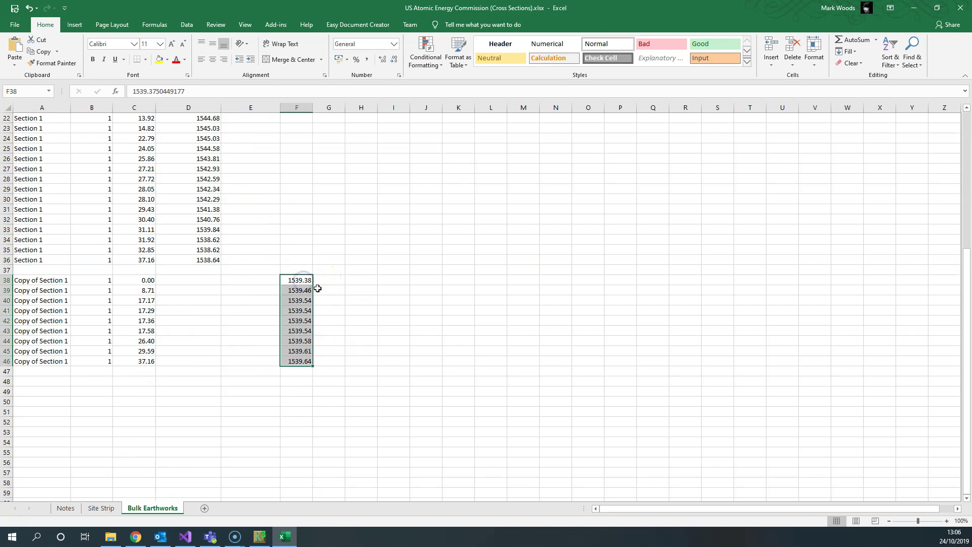
{"action": "scroll", "coordinate": [391, 269], "scroll_direction": "up", "scroll_amount": 7}
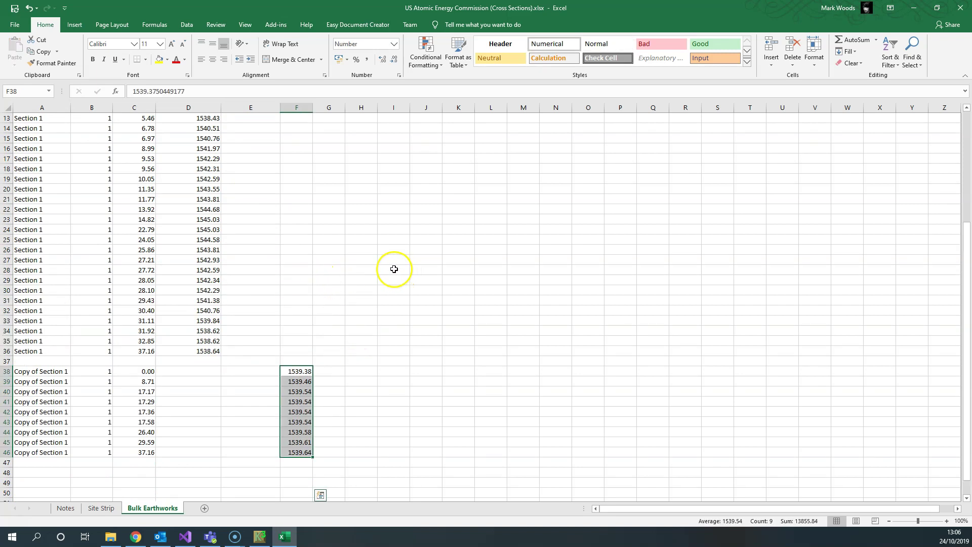
{"action": "left_click_drag", "start_coordinate": [311, 110], "coordinate": [379, 109]}
- Enter the heading 'original ground (m)' in cell F1
{"action": "left_click", "coordinate": [299, 119]}
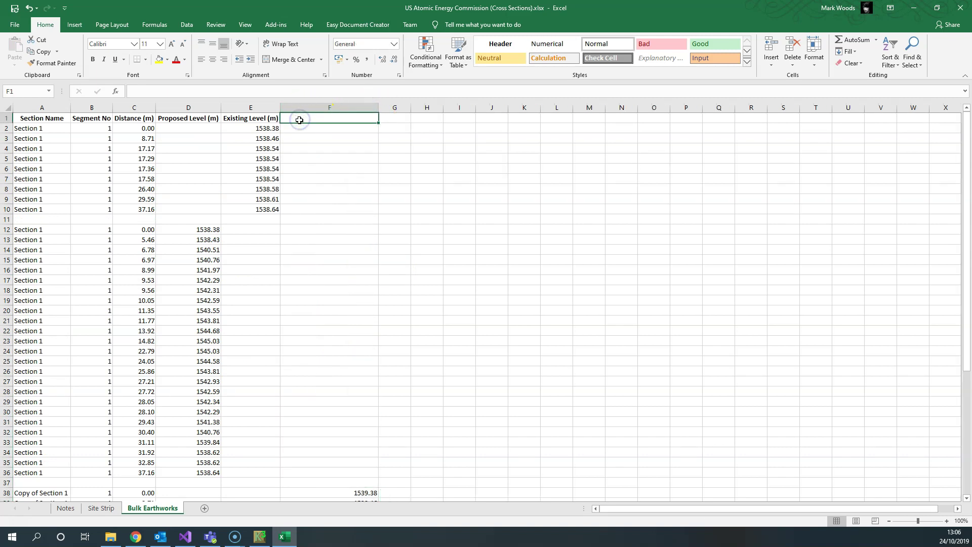
{"action": "type", "text": "original ground (m"}
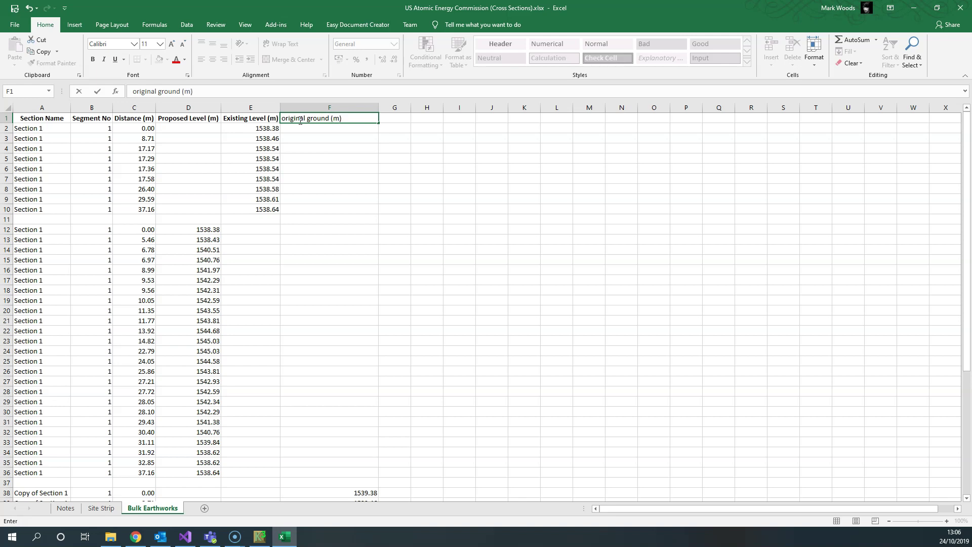
{"action": "key", "text": "Return"}
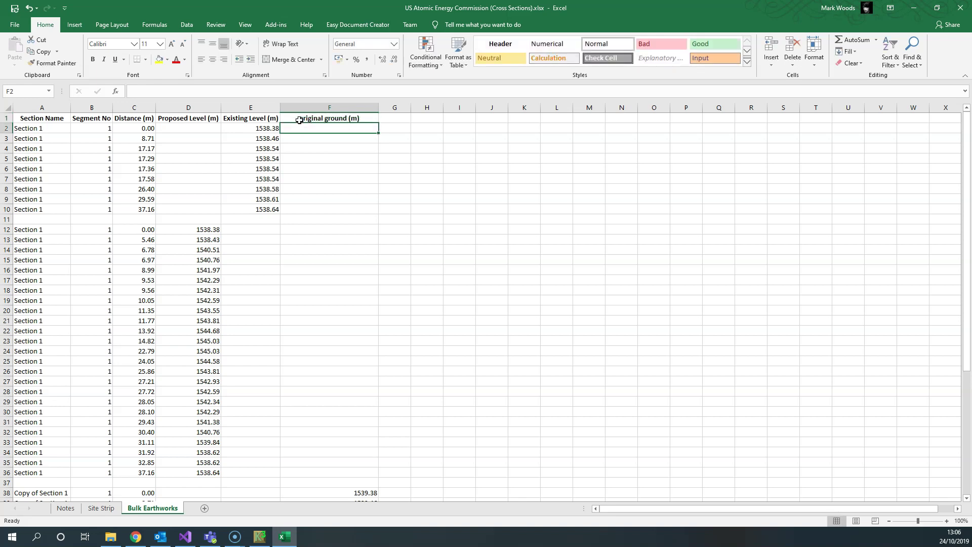
- Change the E1 heading from 'Existing Level' to 'Strip (m)'
{"action": "left_click", "coordinate": [250, 118]}
{"action": "left_click_drag", "start_coordinate": [133, 91], "coordinate": [172, 91]}
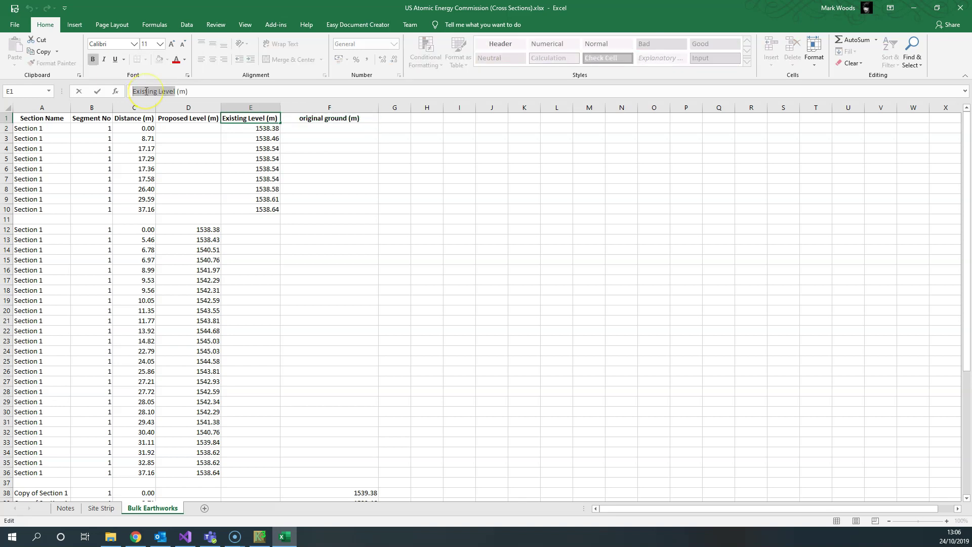
{"action": "type", "text": "Strip"}
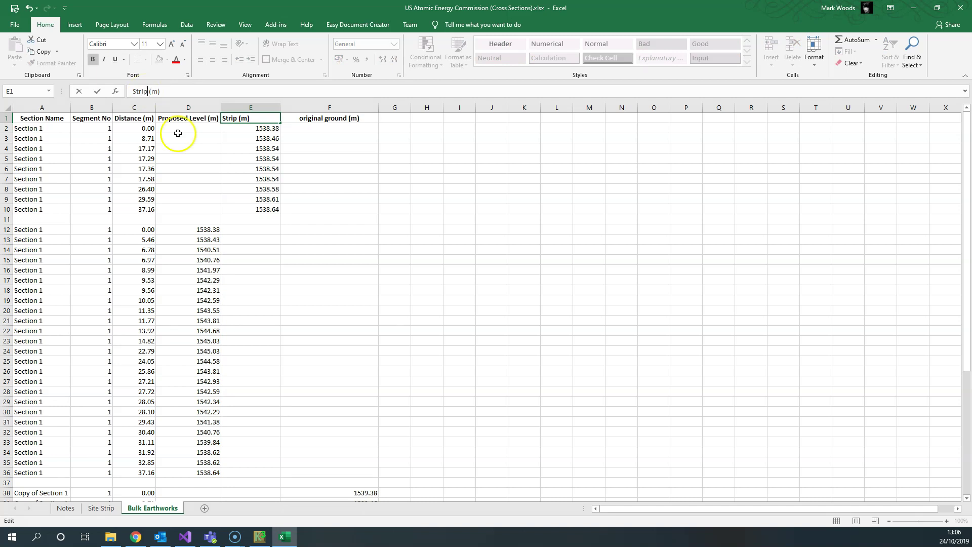
{"action": "left_click", "coordinate": [319, 259]}
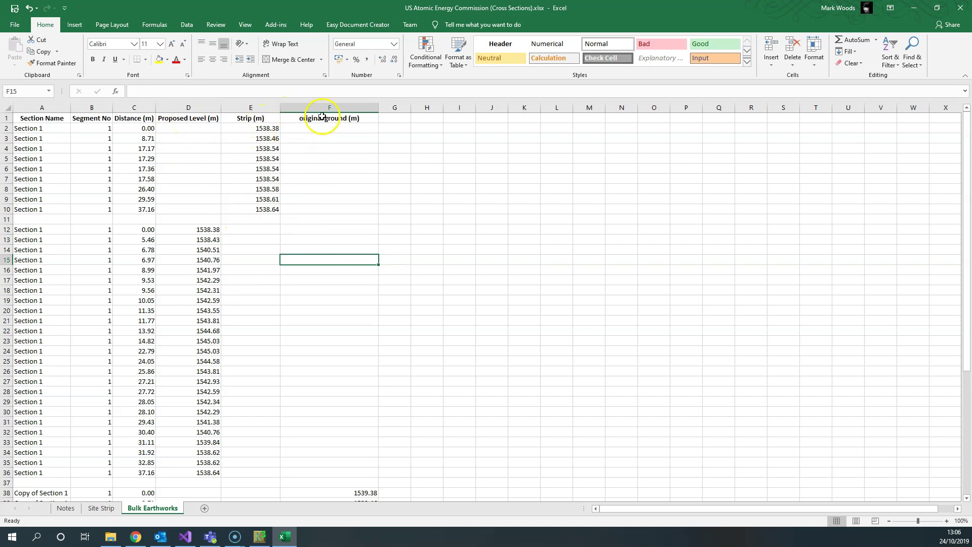
{"action": "scroll", "coordinate": [286, 184], "scroll_direction": "down", "scroll_amount": 7}
{"action": "scroll", "coordinate": [282, 243], "scroll_direction": "up", "scroll_amount": 7}
- Select columns C–F and insert a Scatter with Straight Lines and Markers chart
{"action": "left_click", "coordinate": [126, 108]}
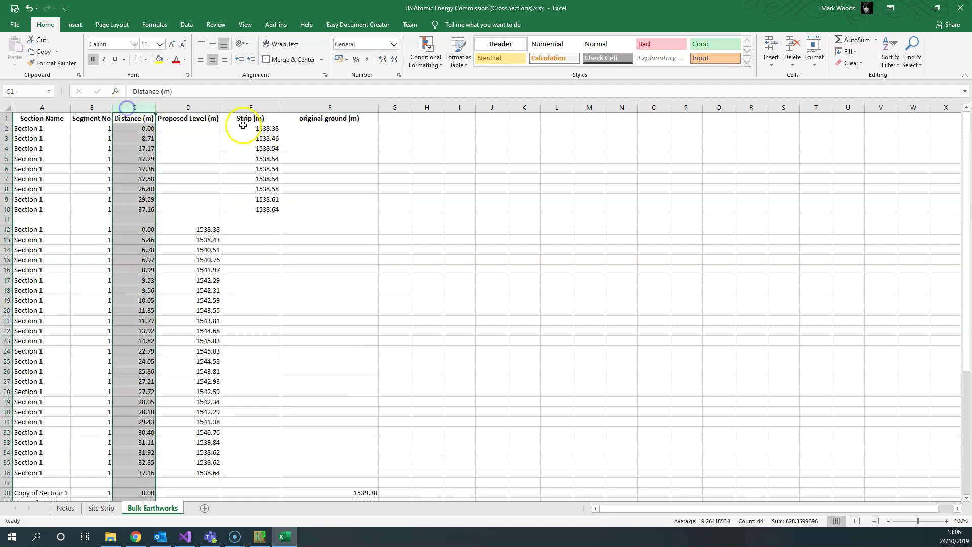
{"action": "left_click", "coordinate": [195, 108], "text": "ctrl"}
{"action": "left_click", "coordinate": [247, 108], "text": "ctrl"}
{"action": "left_click", "coordinate": [303, 108], "text": "ctrl"}
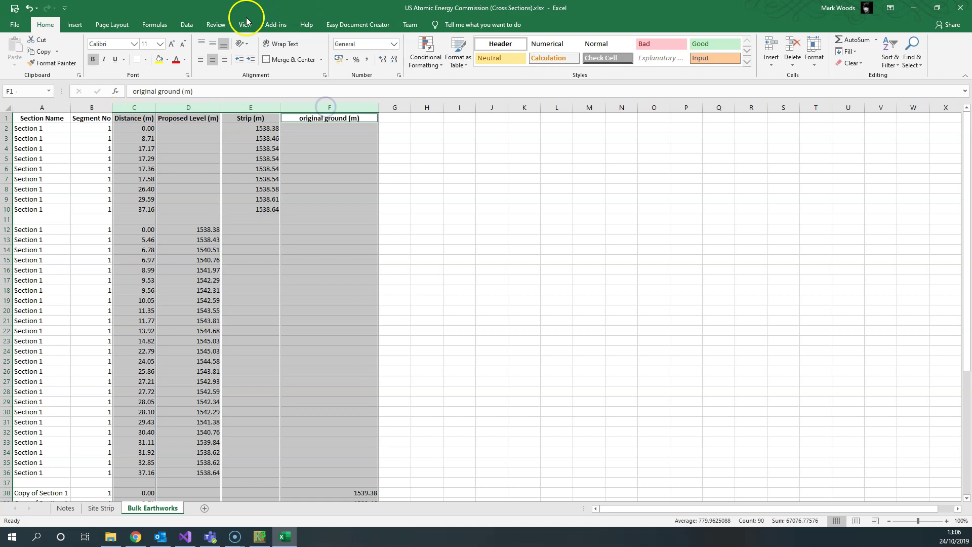
{"action": "left_click", "coordinate": [74, 25]}
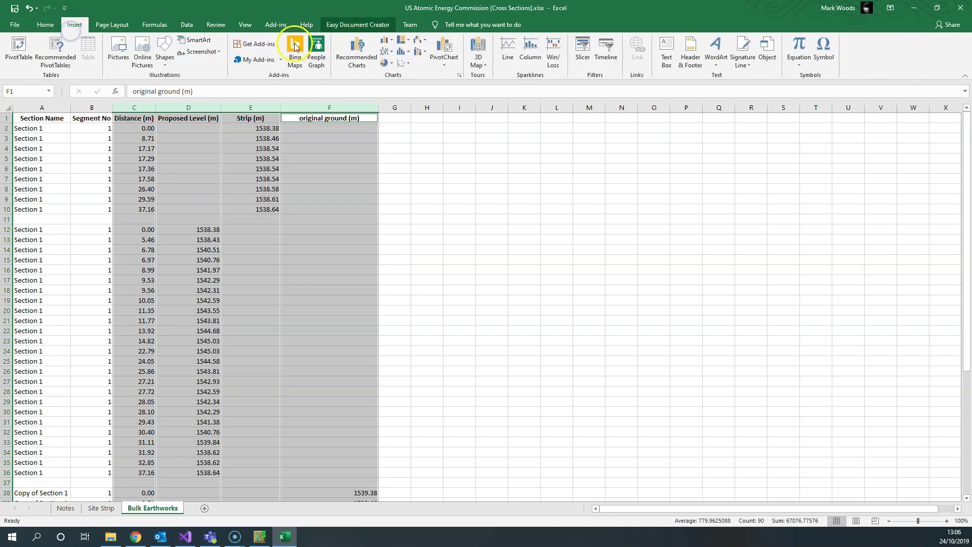
{"action": "left_click", "coordinate": [405, 62]}
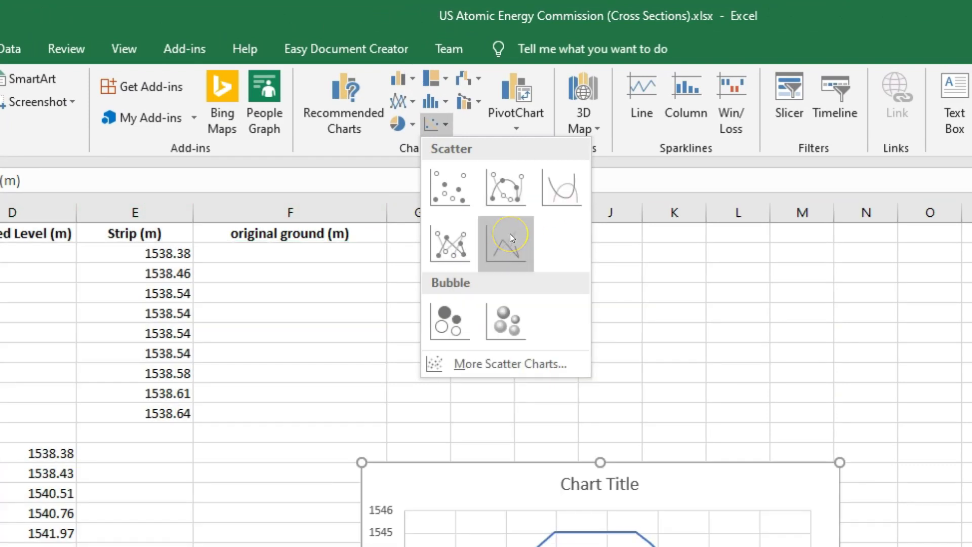
{"action": "left_click", "coordinate": [446, 232]}
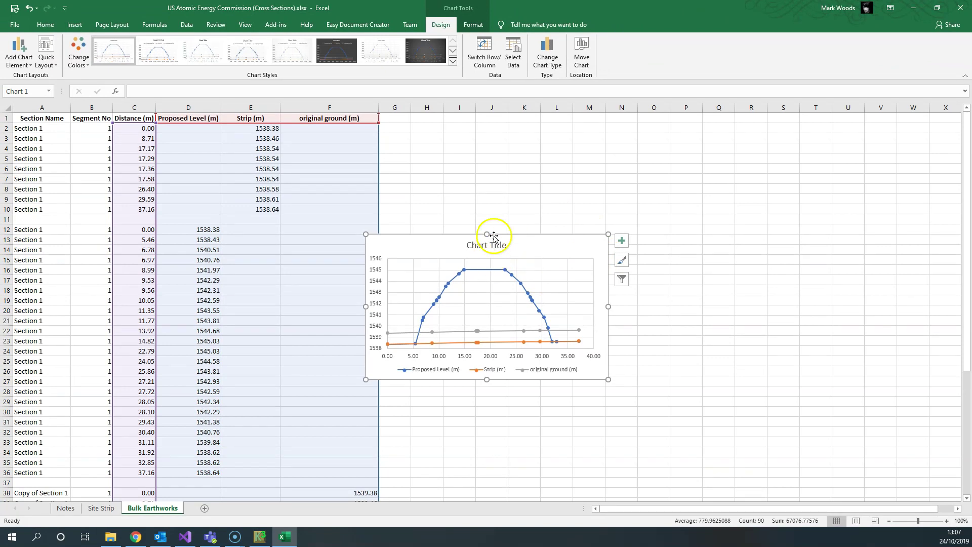
- Drag the chart's corners outward to enlarge it beside the data
{"action": "left_click_drag", "start_coordinate": [364, 232], "coordinate": [277, 146]}
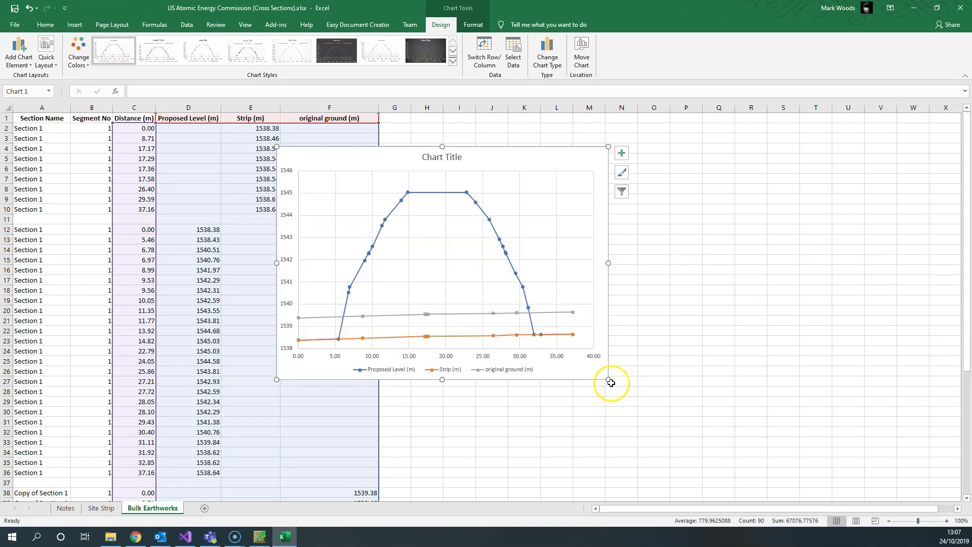
{"action": "left_click_drag", "start_coordinate": [608, 381], "coordinate": [764, 443]}
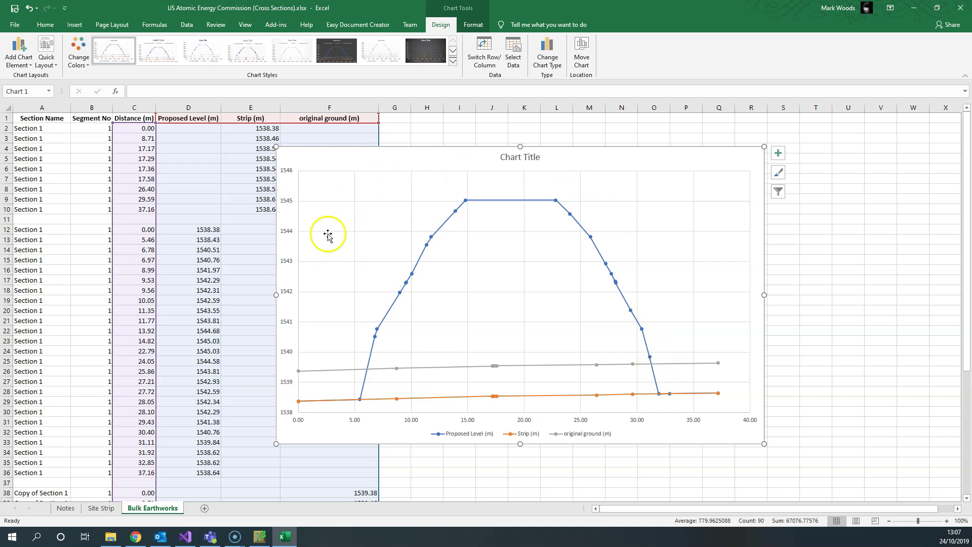
{"action": "scroll", "coordinate": [141, 304], "scroll_direction": "down", "scroll_amount": 4}
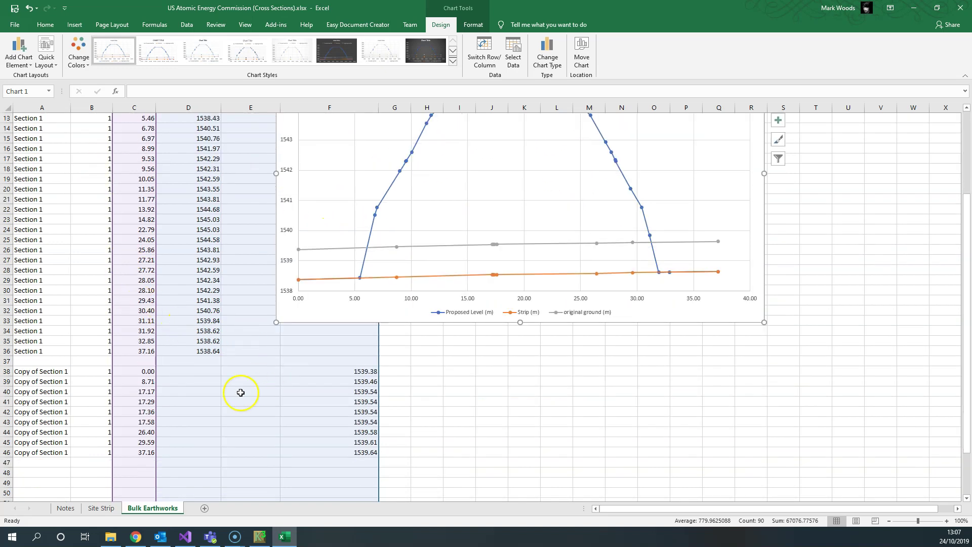
{"action": "scroll", "coordinate": [197, 421], "scroll_direction": "up", "scroll_amount": 4}
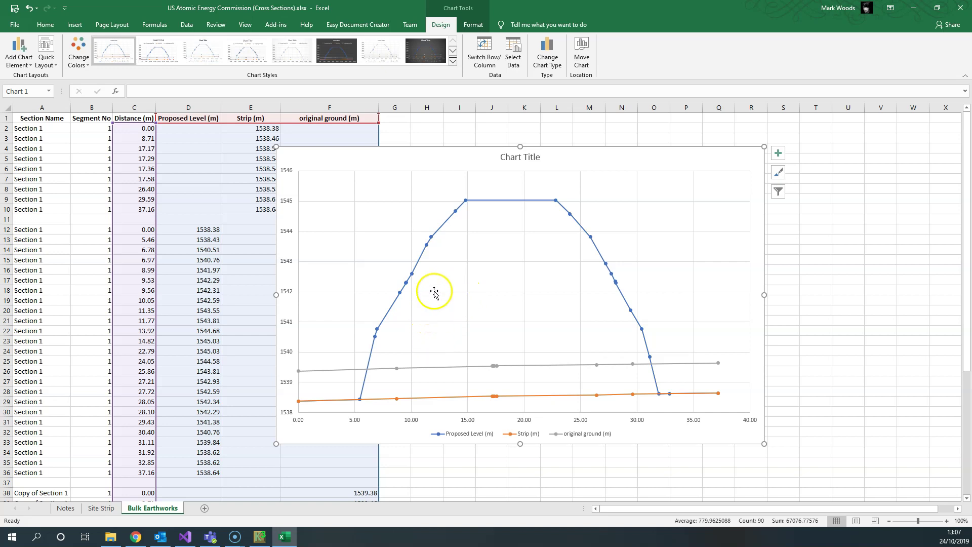
- Switch back to Kubla Cubed and zoom the Site Strip plan to show the whole site
{"action": "left_click", "coordinate": [260, 536]}
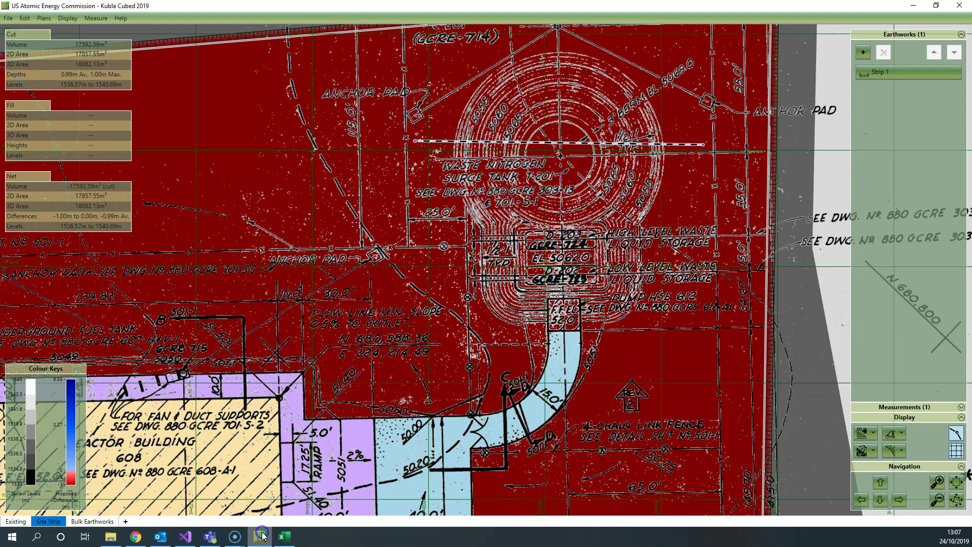
{"action": "scroll", "coordinate": [523, 321], "scroll_direction": "down", "scroll_amount": 4}
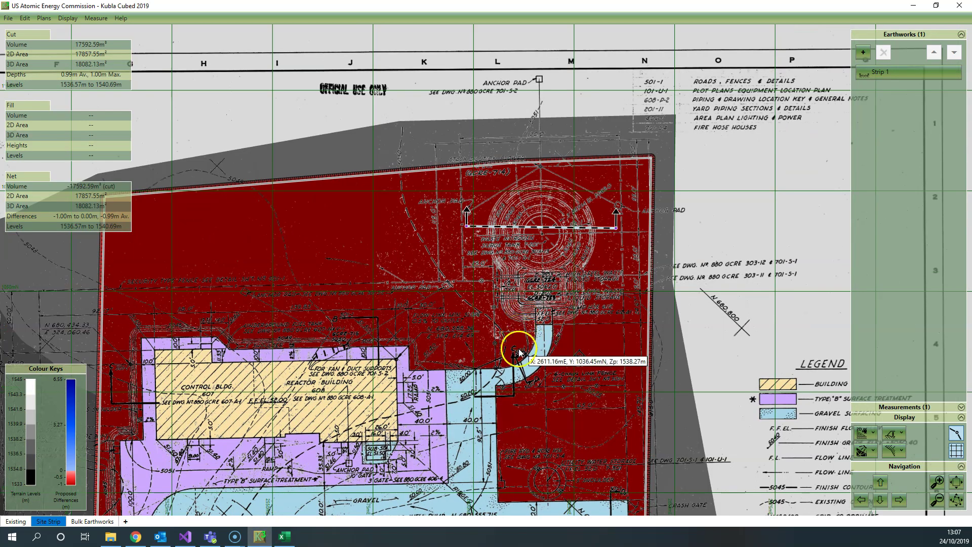
{"action": "scroll", "coordinate": [534, 284], "scroll_direction": "up", "scroll_amount": 2}
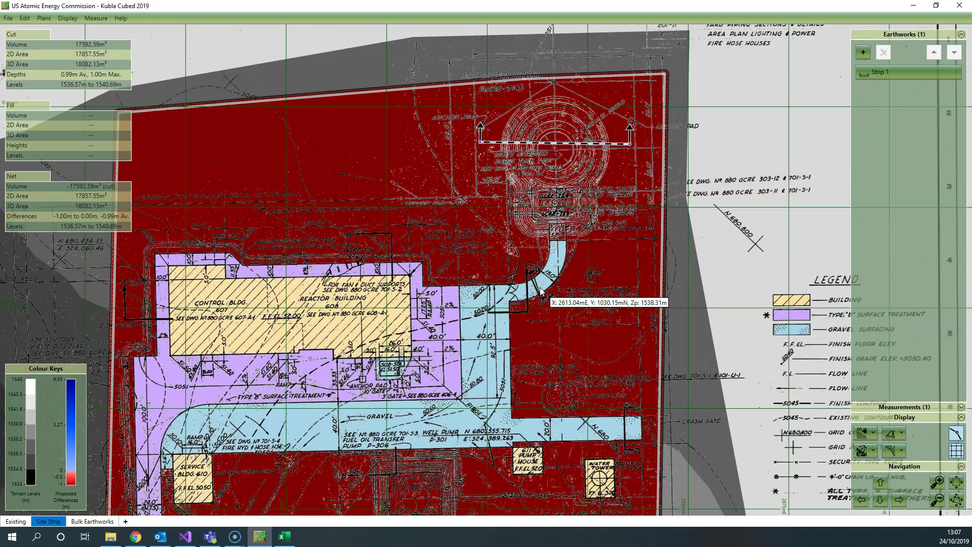